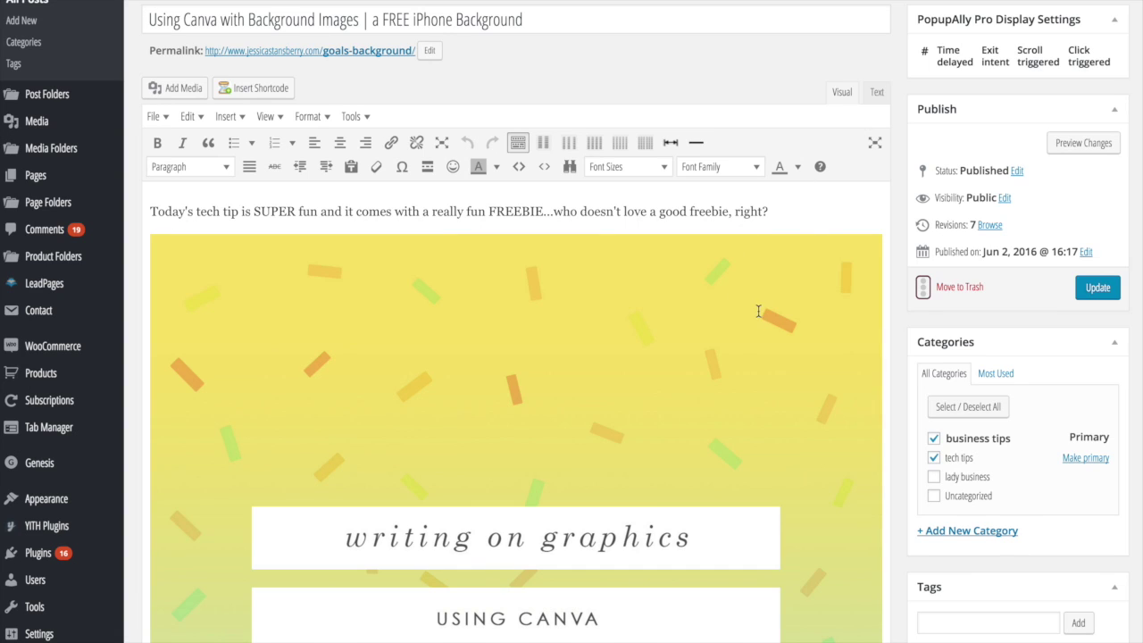
{"action": "scroll", "coordinate": [758, 310], "scroll_direction": "down", "scroll_amount": 2}
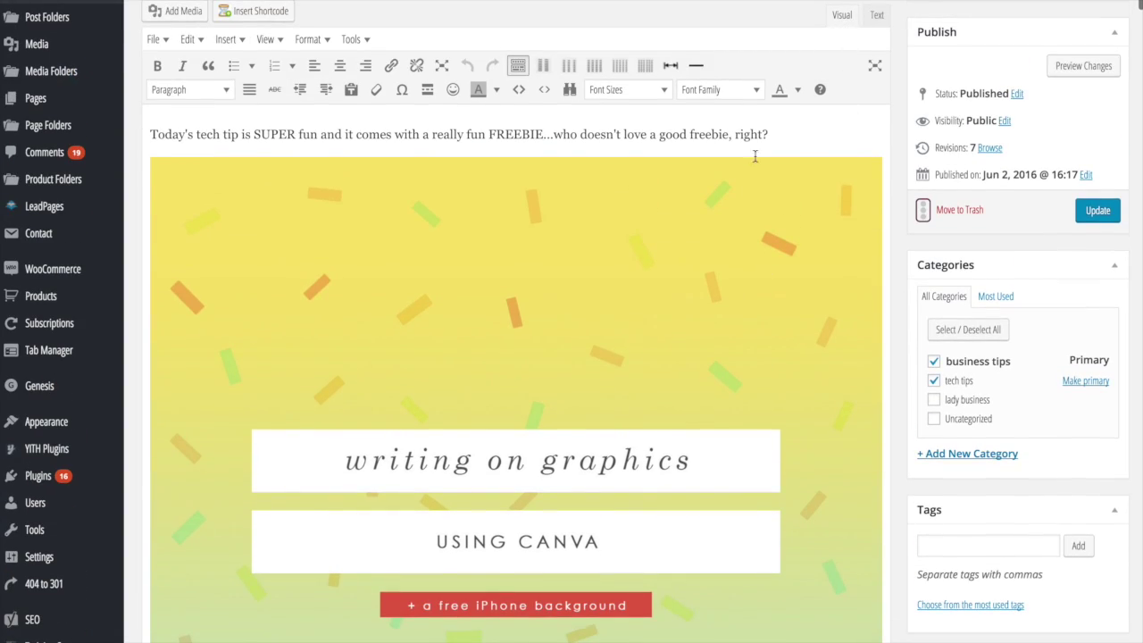
{"action": "scroll", "coordinate": [710, 343], "scroll_direction": "down", "scroll_amount": 6}
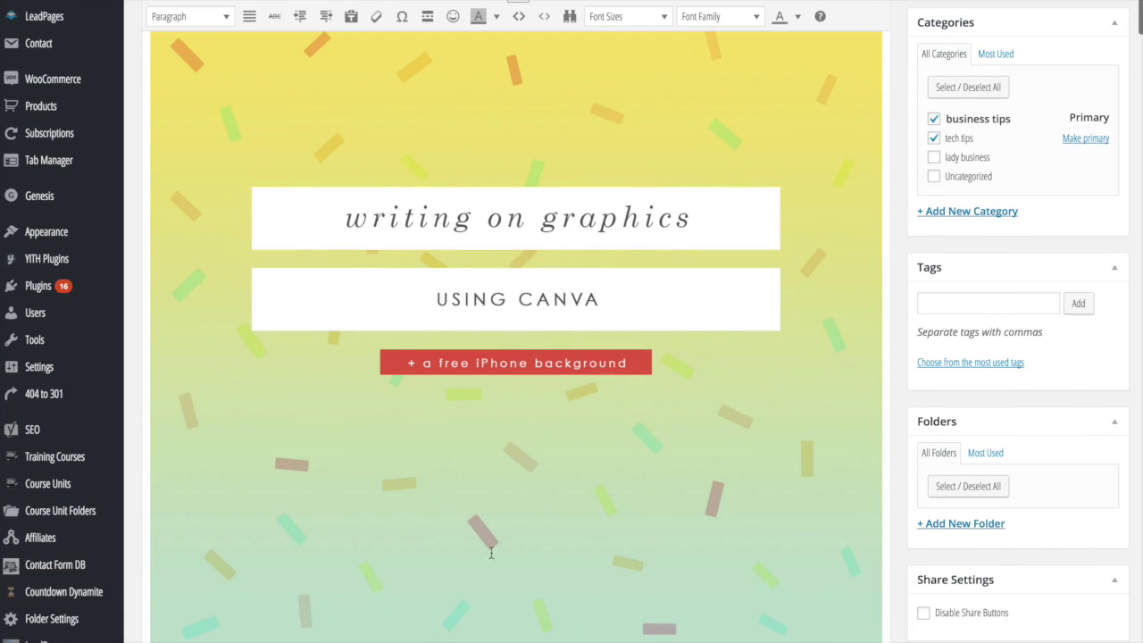
{"action": "scroll", "coordinate": [627, 480], "scroll_direction": "down", "scroll_amount": 15}
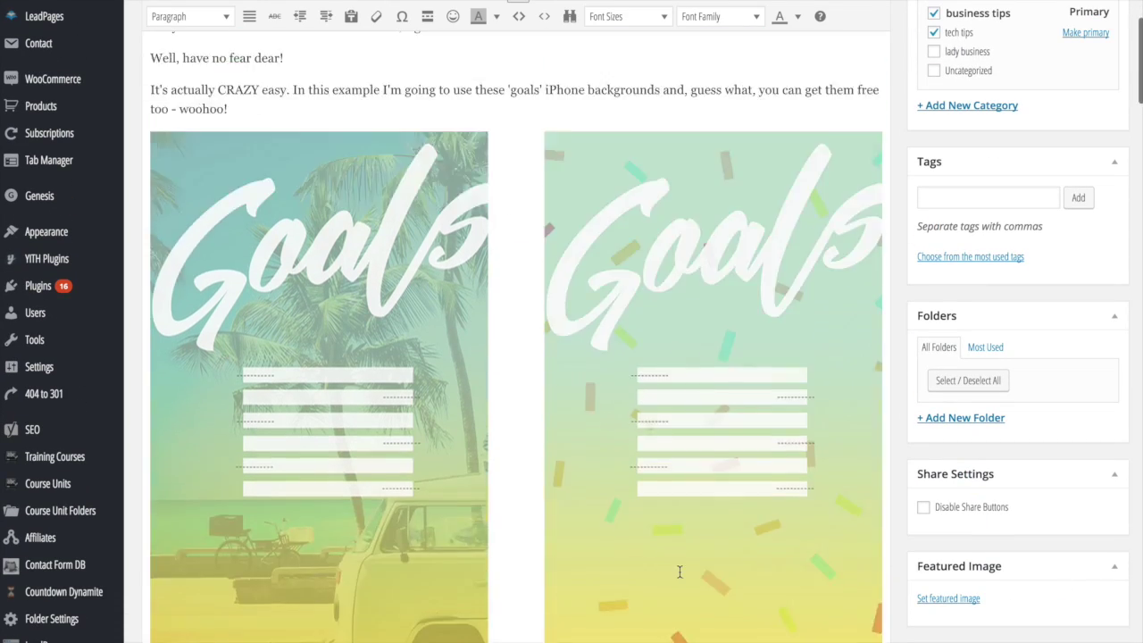
{"action": "scroll", "coordinate": [680, 572], "scroll_direction": "down", "scroll_amount": 20}
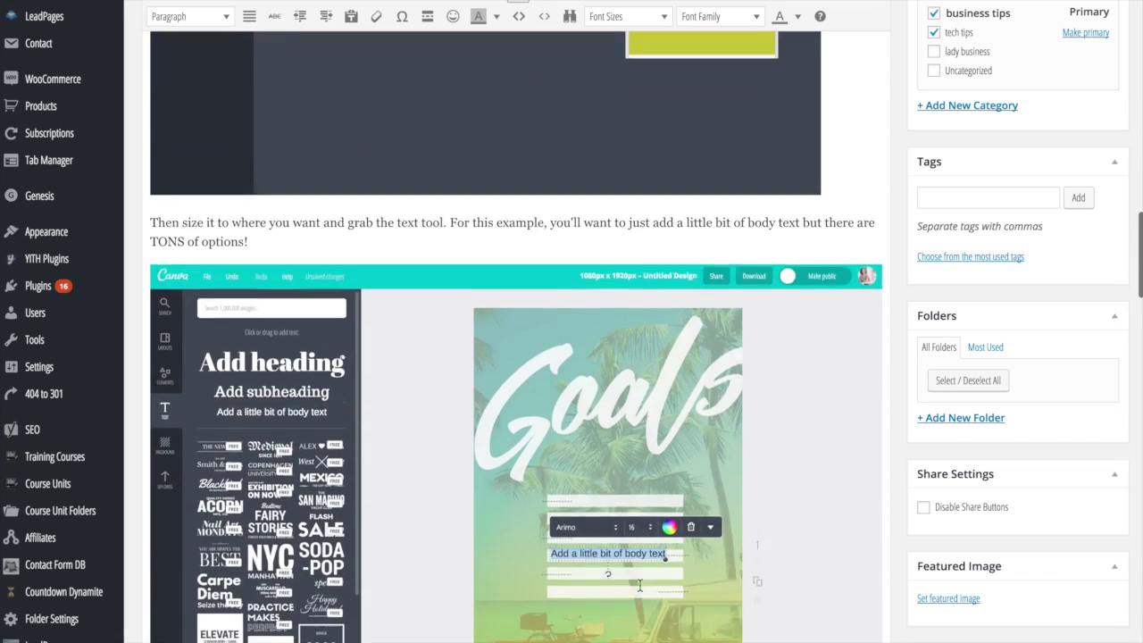
{"action": "scroll", "coordinate": [639, 586], "scroll_direction": "down", "scroll_amount": 4}
{"action": "scroll", "coordinate": [639, 586], "scroll_direction": "up", "scroll_amount": 20}
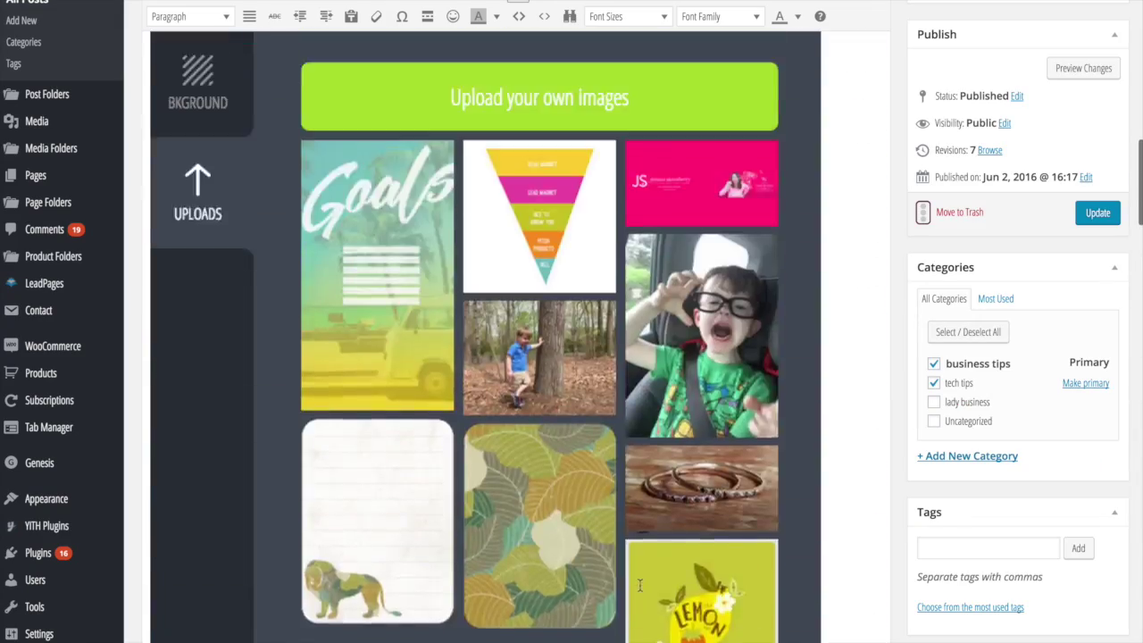
{"action": "scroll", "coordinate": [639, 585], "scroll_direction": "up", "scroll_amount": 15}
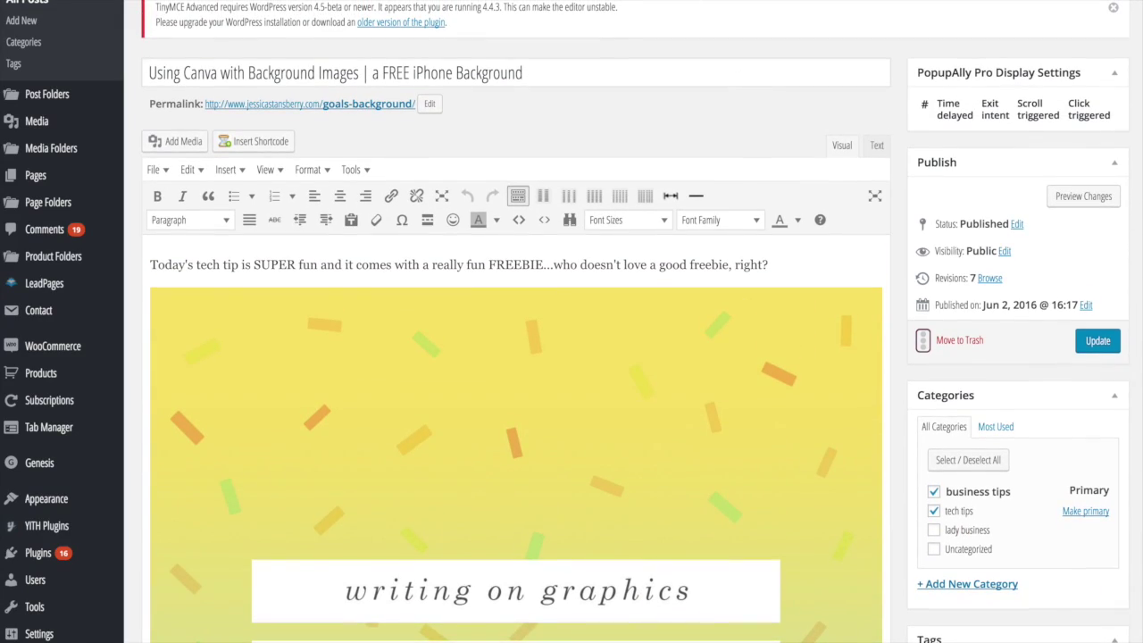
Step: Open the published post in Chrome and scroll through its live content
{"action": "right_click", "coordinate": [271, 2]}
{"action": "key", "text": "Escape"}
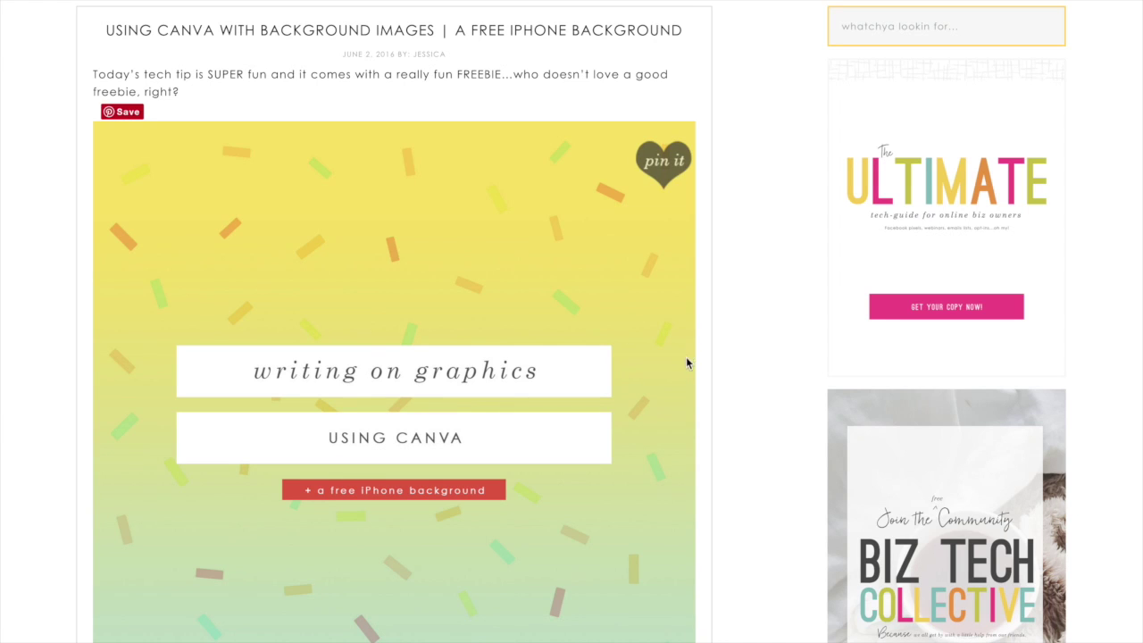
{"action": "scroll", "coordinate": [671, 425], "scroll_direction": "down", "scroll_amount": 20}
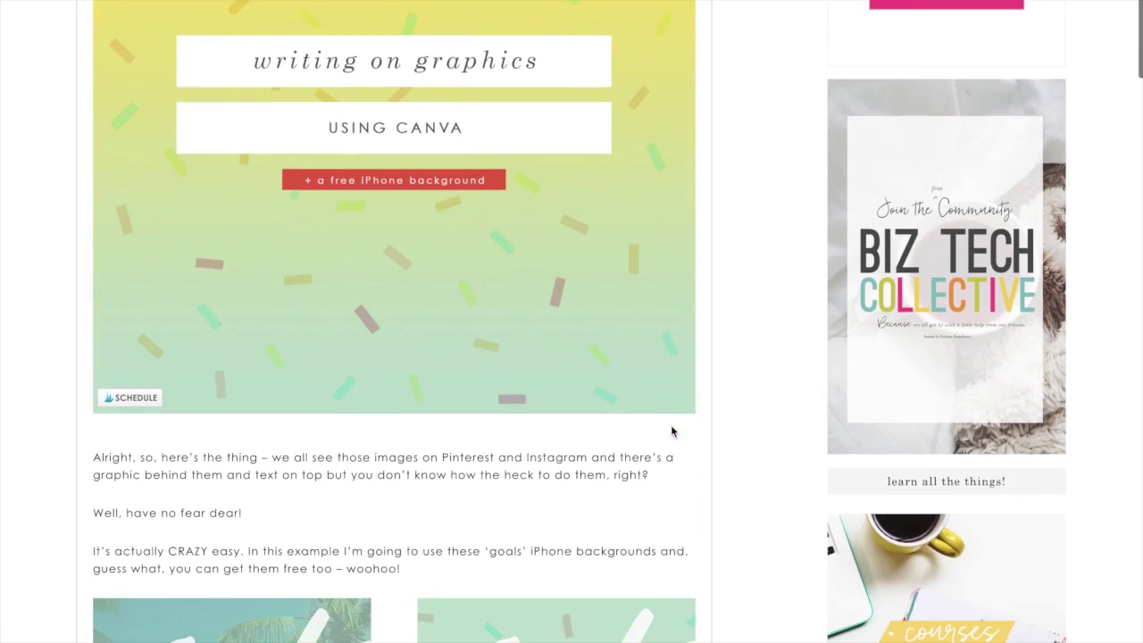
{"action": "scroll", "coordinate": [669, 436], "scroll_direction": "down", "scroll_amount": 10}
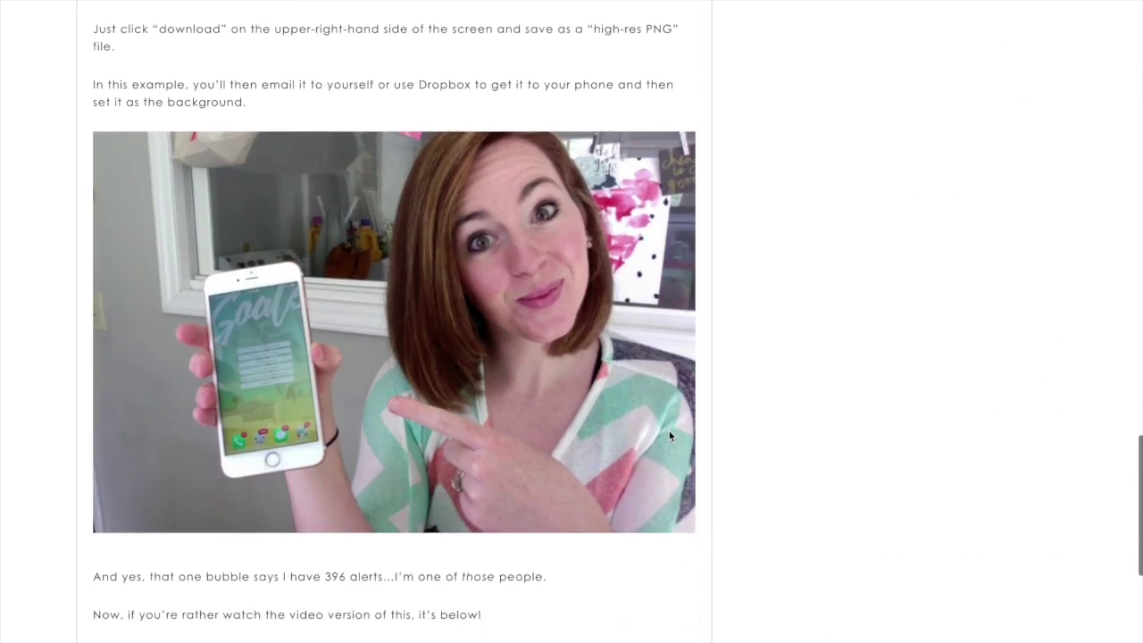
{"action": "scroll", "coordinate": [669, 436], "scroll_direction": "up", "scroll_amount": 12}
{"action": "scroll", "coordinate": [671, 435], "scroll_direction": "up", "scroll_amount": 15}
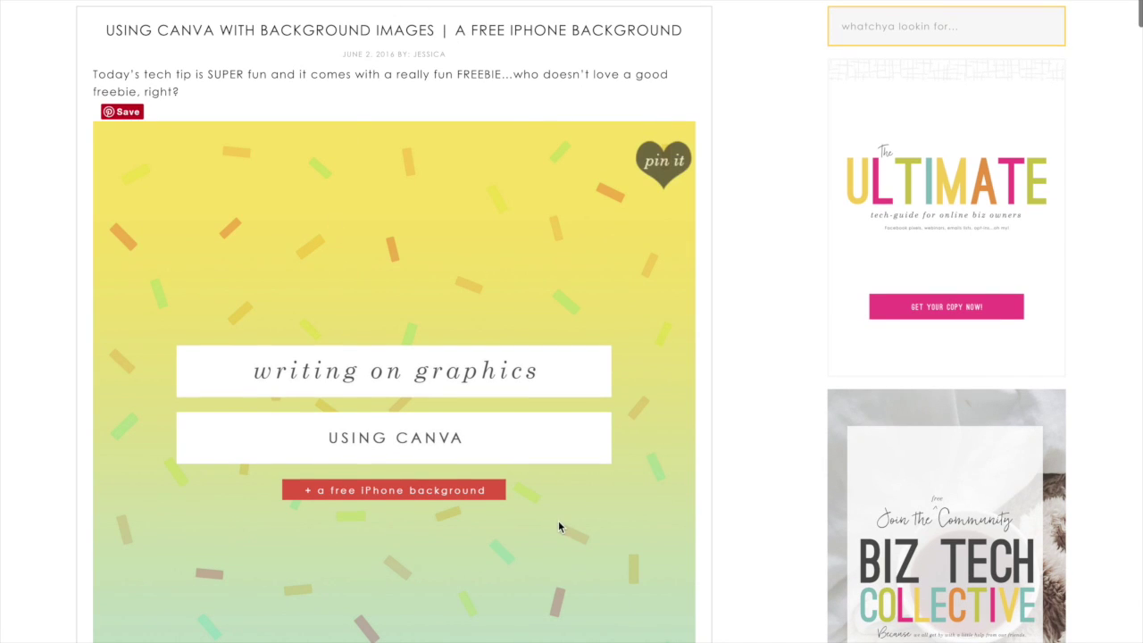
{"action": "scroll", "coordinate": [558, 522], "scroll_direction": "down", "scroll_amount": 10}
{"action": "scroll", "coordinate": [559, 524], "scroll_direction": "down", "scroll_amount": 15}
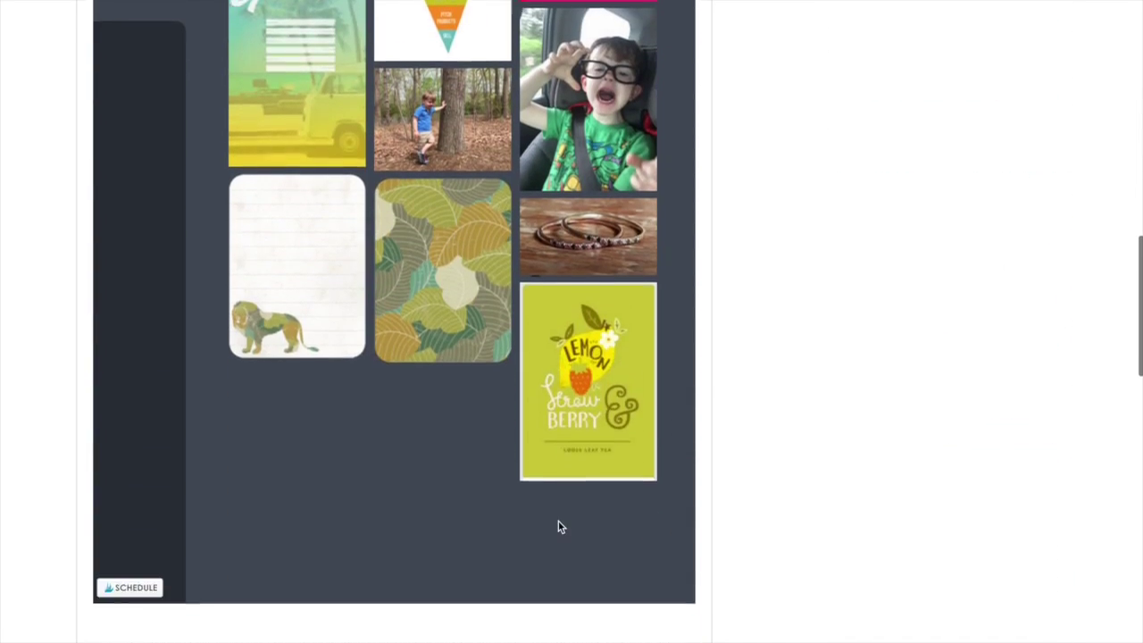
{"action": "scroll", "coordinate": [559, 527], "scroll_direction": "down", "scroll_amount": 2}
{"action": "scroll", "coordinate": [558, 527], "scroll_direction": "up", "scroll_amount": 15}
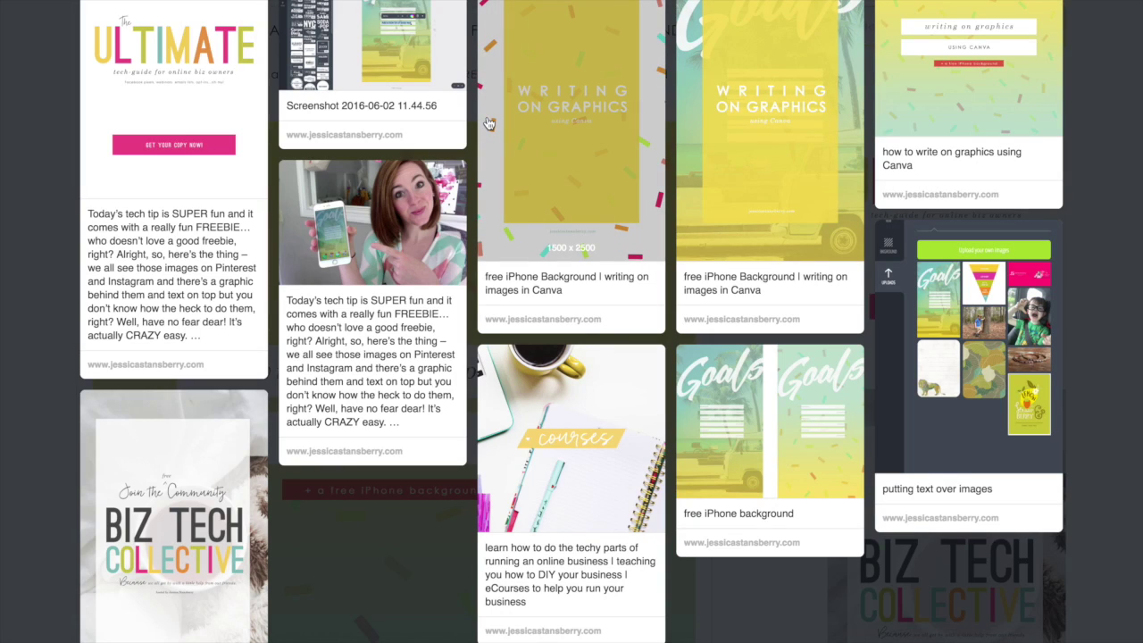
Step: Choose the tall Writing on Graphics image as the pin to save from the post
{"action": "left_click", "coordinate": [508, 82]}
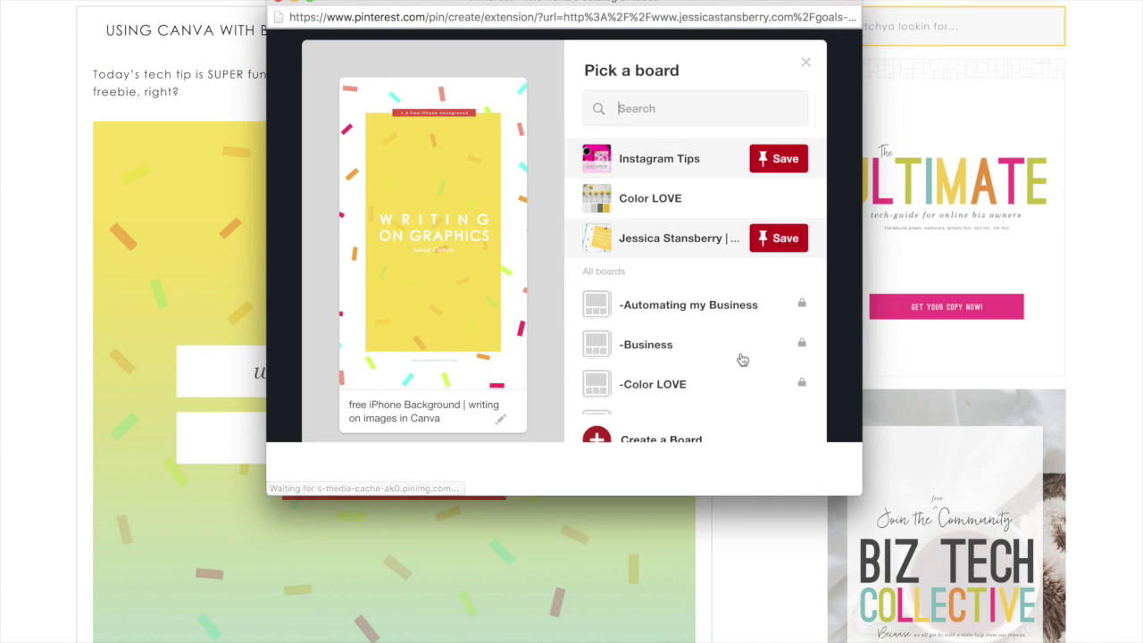
Step: Save the Writing on Graphics pin to the -SAVVY BUSINESS OWNERS board and close the confirmation
{"action": "scroll", "coordinate": [742, 359], "scroll_direction": "down", "scroll_amount": 10}
{"action": "scroll", "coordinate": [740, 360], "scroll_direction": "up", "scroll_amount": 3}
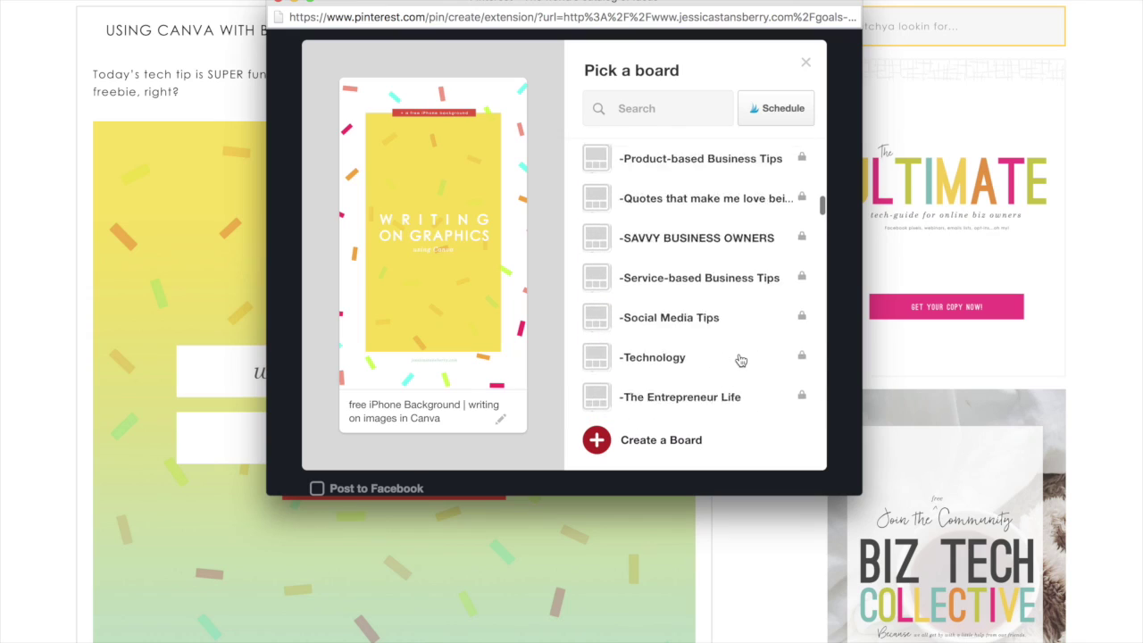
{"action": "scroll", "coordinate": [741, 360], "scroll_direction": "up", "scroll_amount": 3}
{"action": "left_click", "coordinate": [784, 328]}
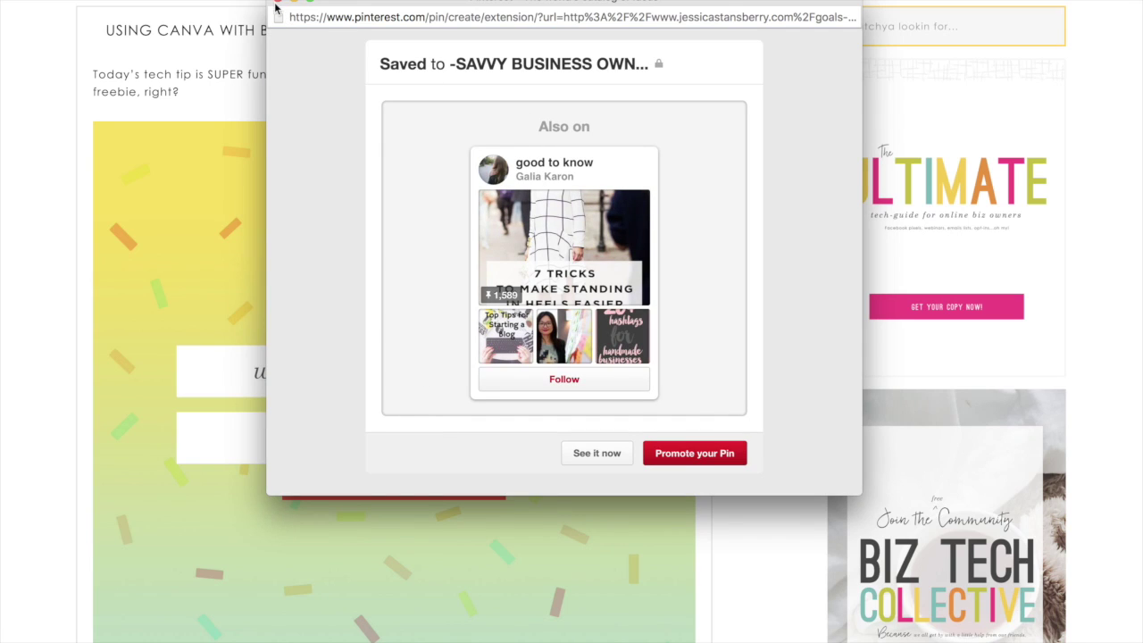
{"action": "left_click", "coordinate": [277, 3]}
Step: Show the WordPress post's HTML, revealing the hidden div holding two 1500 x 2500 Pinterest images
{"action": "scroll", "coordinate": [706, 427], "scroll_direction": "down", "scroll_amount": 15}
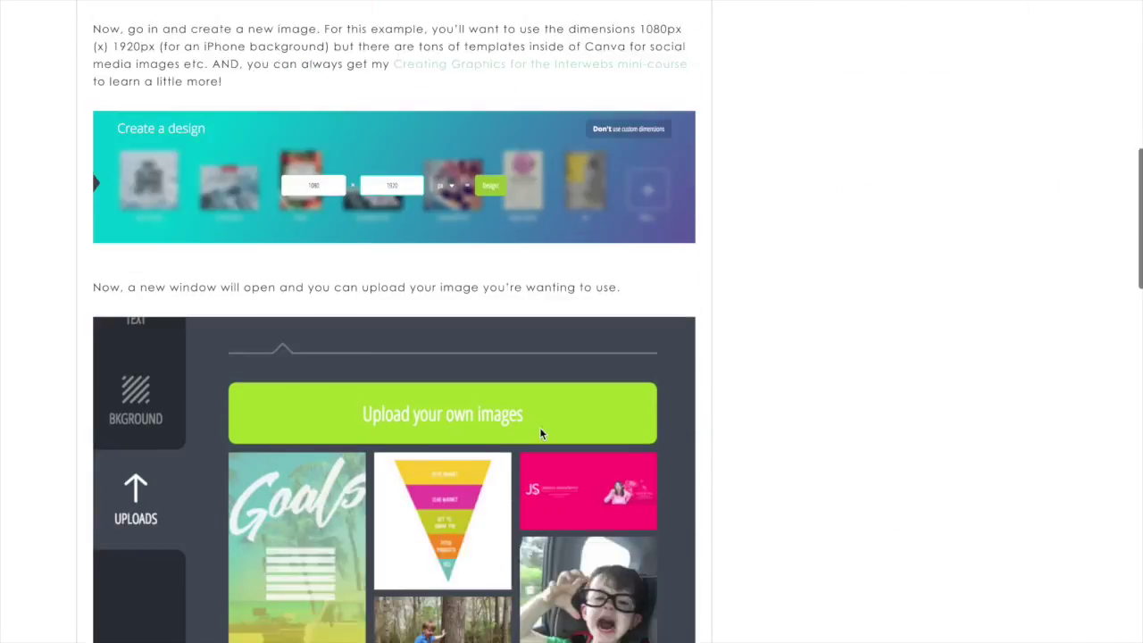
{"action": "scroll", "coordinate": [540, 427], "scroll_direction": "down", "scroll_amount": 15}
{"action": "scroll", "coordinate": [539, 427], "scroll_direction": "up", "scroll_amount": 20}
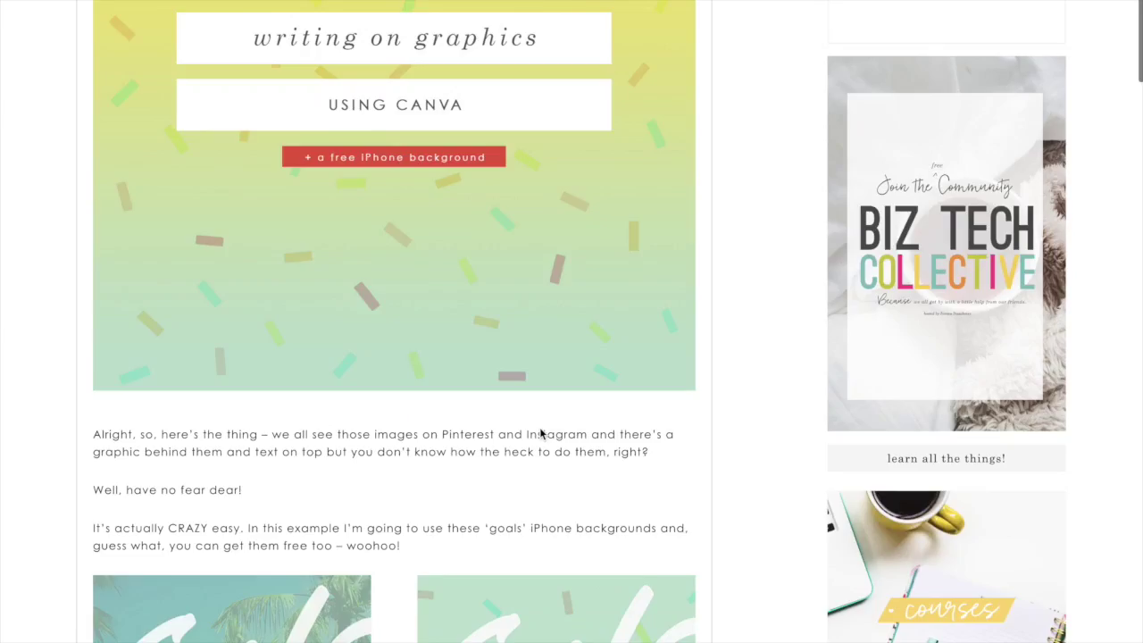
{"action": "scroll", "coordinate": [540, 433], "scroll_direction": "up", "scroll_amount": 4}
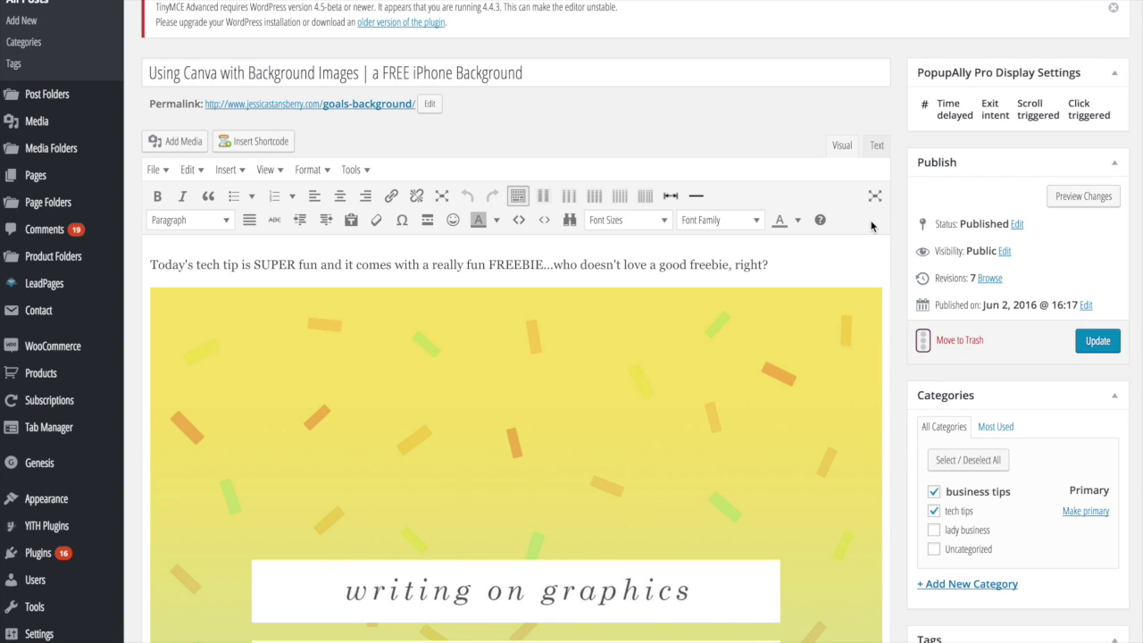
{"action": "left_click", "coordinate": [875, 147]}
Step: Delete the closing div tag so the Pinterest images are no longer hidden
{"action": "left_click", "coordinate": [844, 147]}
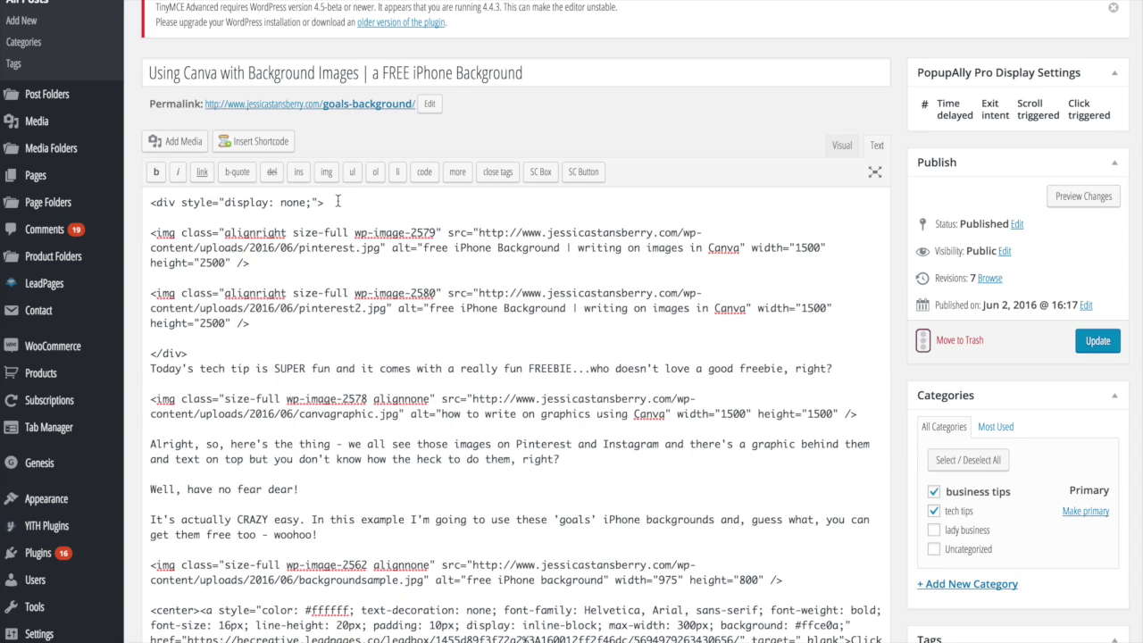
{"action": "mouse_move", "coordinate": [109, 203]}
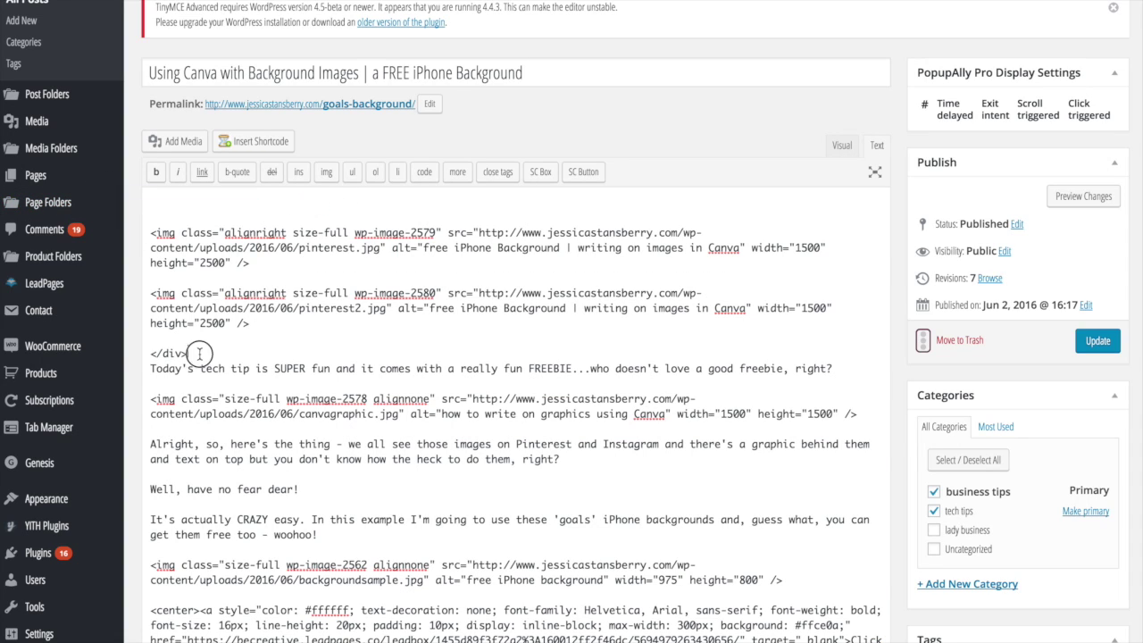
{"action": "left_click_drag", "start_coordinate": [200, 353], "coordinate": [143, 353]}
{"action": "key", "text": "BackSpace"}
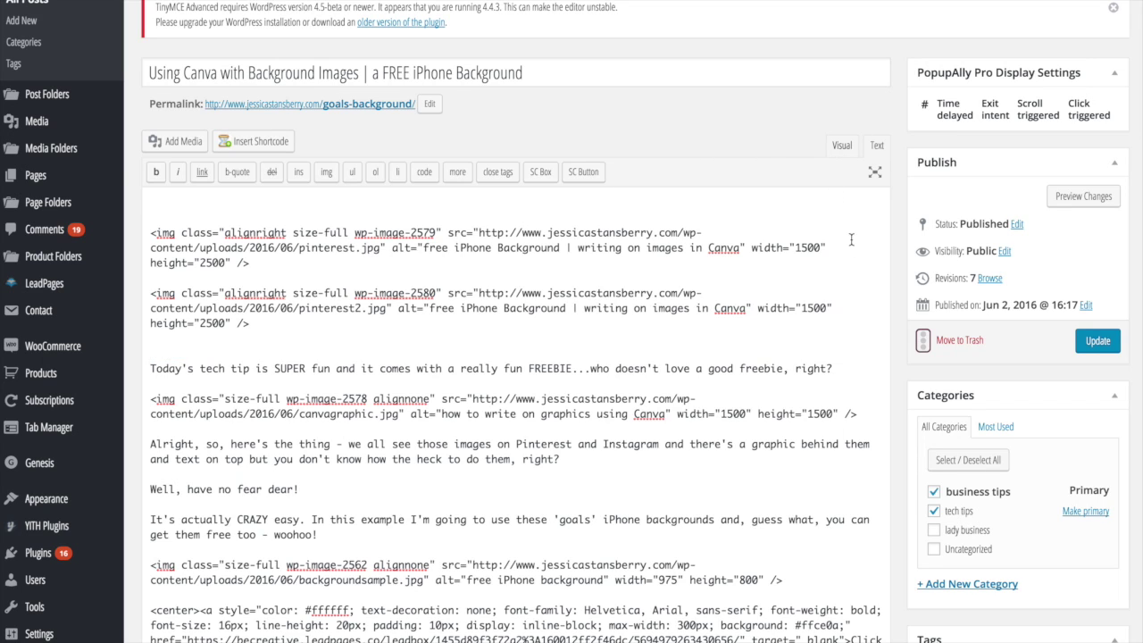
Step: Review the post in the visual editor and select the header graphic at its top
{"action": "left_click", "coordinate": [841, 146]}
{"action": "scroll", "coordinate": [793, 394], "scroll_direction": "down", "scroll_amount": 5}
{"action": "scroll", "coordinate": [793, 395], "scroll_direction": "down", "scroll_amount": 3}
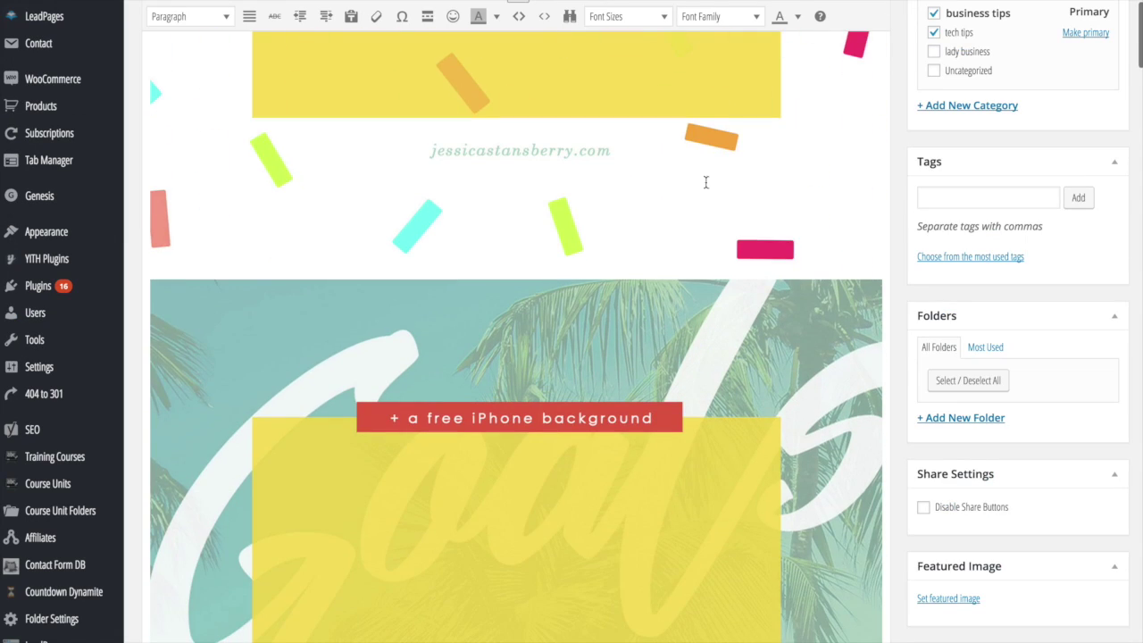
{"action": "scroll", "coordinate": [705, 170], "scroll_direction": "up", "scroll_amount": 7}
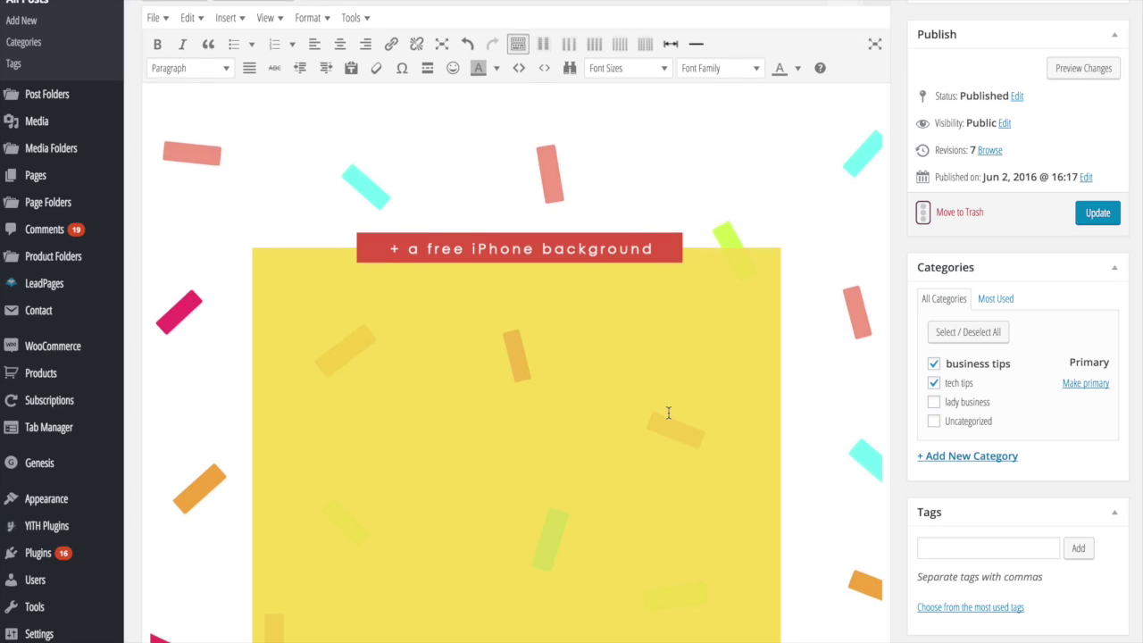
{"action": "scroll", "coordinate": [669, 408], "scroll_direction": "down", "scroll_amount": 8}
{"action": "scroll", "coordinate": [668, 413], "scroll_direction": "down", "scroll_amount": 5}
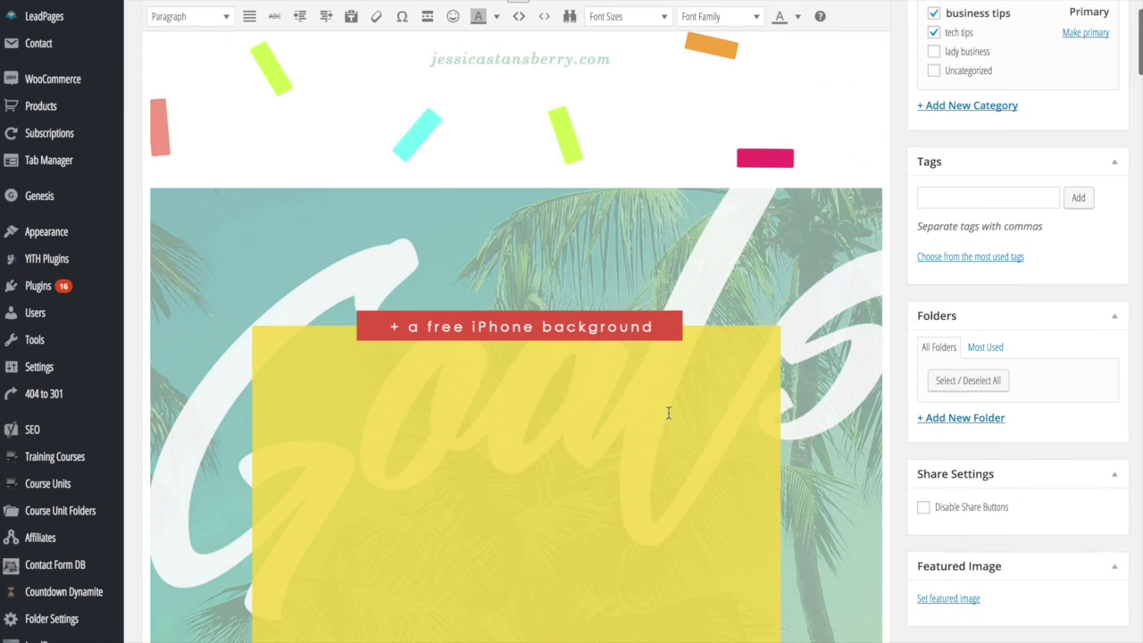
{"action": "scroll", "coordinate": [670, 408], "scroll_direction": "up", "scroll_amount": 12}
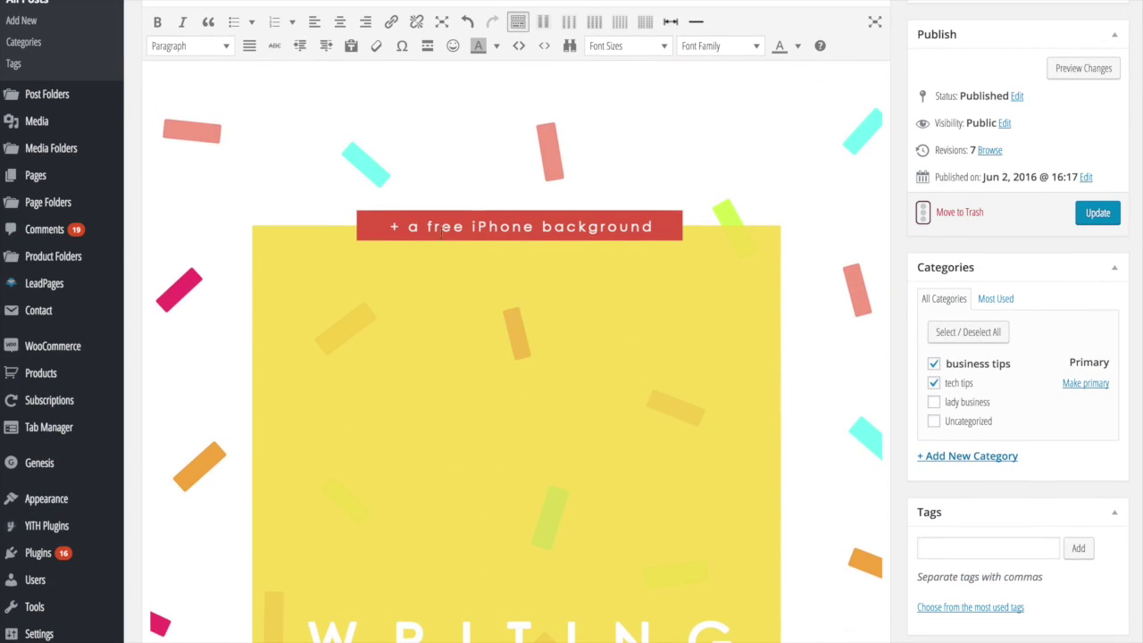
{"action": "scroll", "coordinate": [677, 345], "scroll_direction": "down", "scroll_amount": 6}
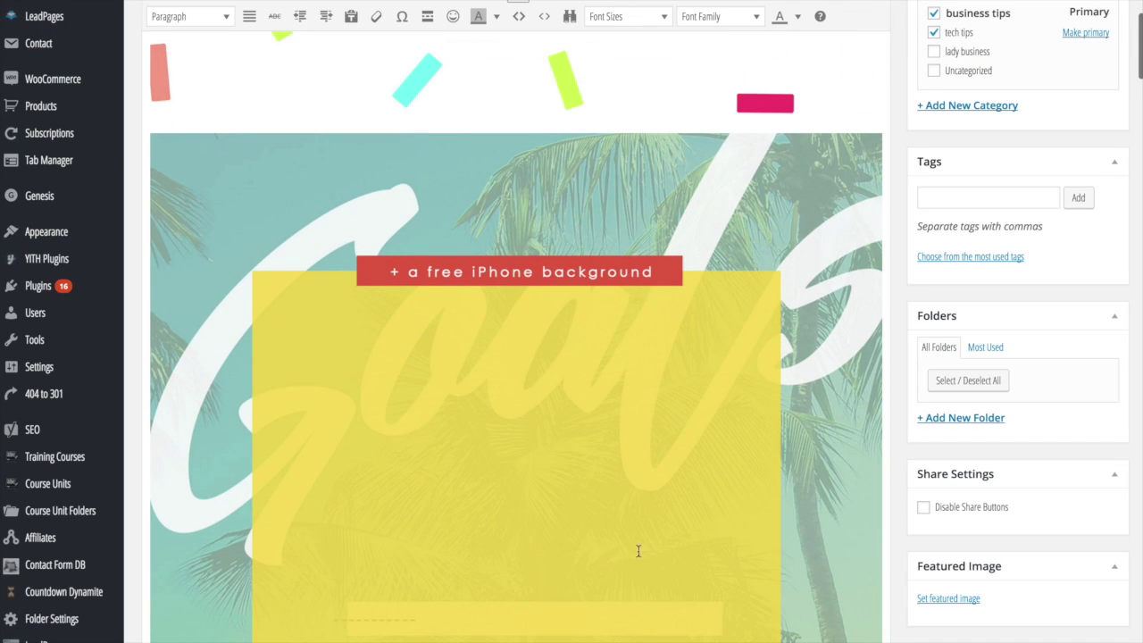
{"action": "scroll", "coordinate": [639, 551], "scroll_direction": "up", "scroll_amount": 6}
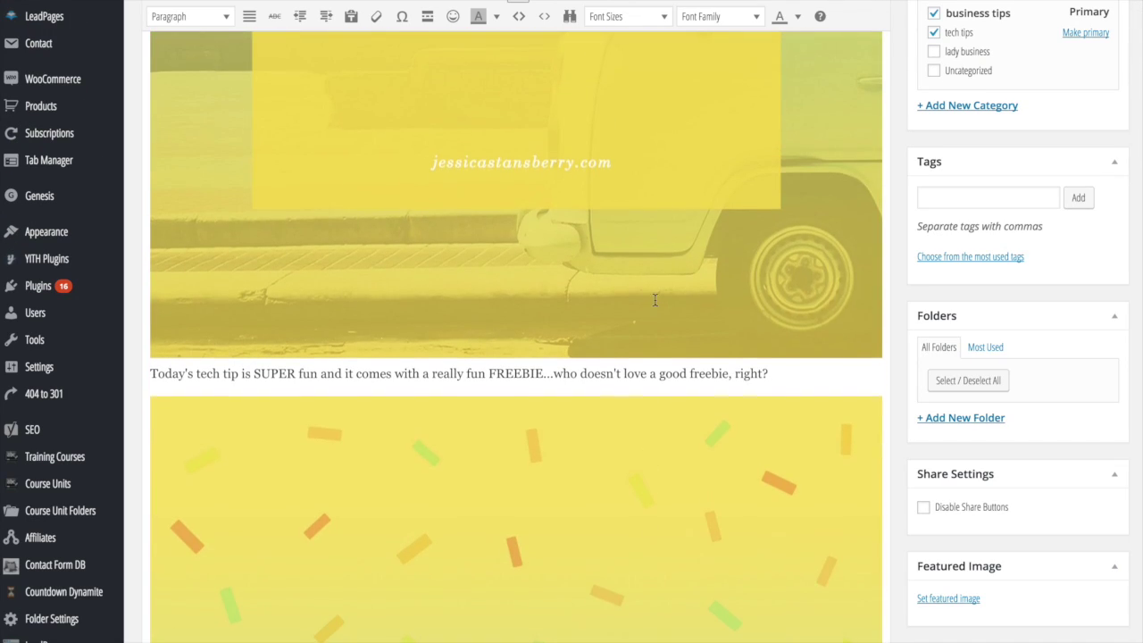
{"action": "scroll", "coordinate": [153, 380], "scroll_direction": "up", "scroll_amount": 1}
{"action": "scroll", "coordinate": [412, 490], "scroll_direction": "down", "scroll_amount": 10}
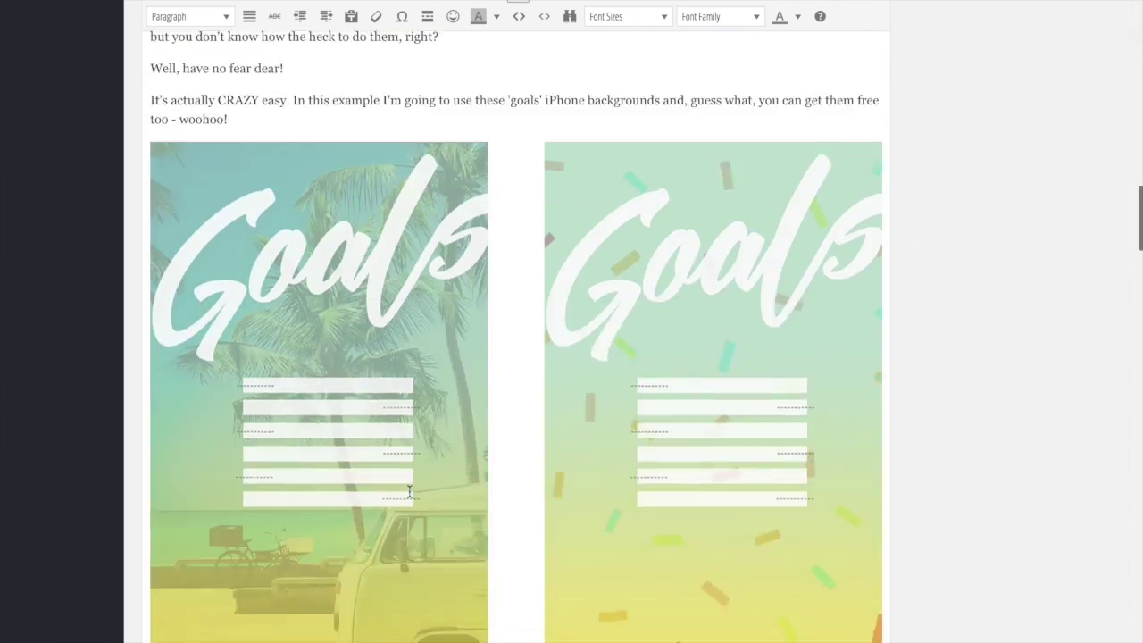
{"action": "scroll", "coordinate": [410, 492], "scroll_direction": "up", "scroll_amount": 15}
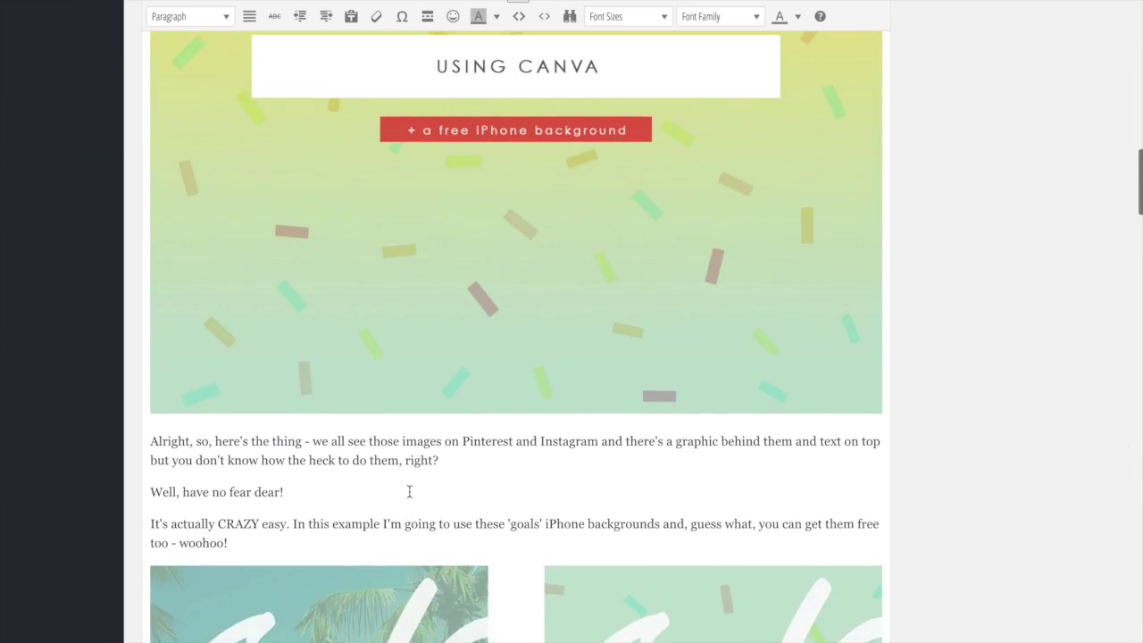
{"action": "scroll", "coordinate": [409, 491], "scroll_direction": "up", "scroll_amount": 5}
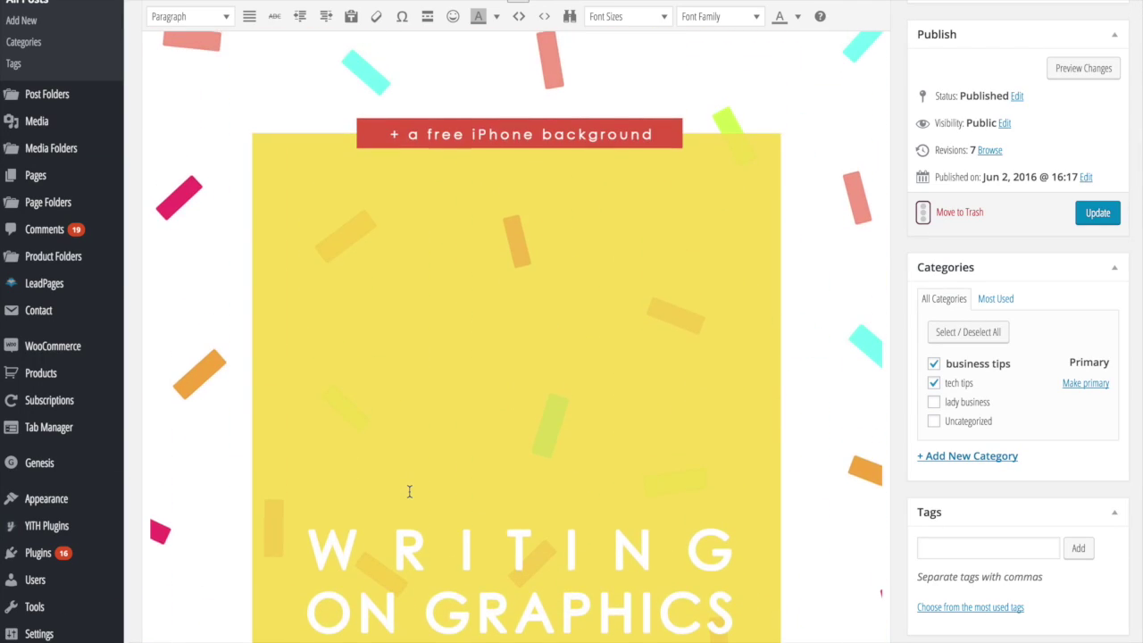
{"action": "left_click", "coordinate": [650, 237]}
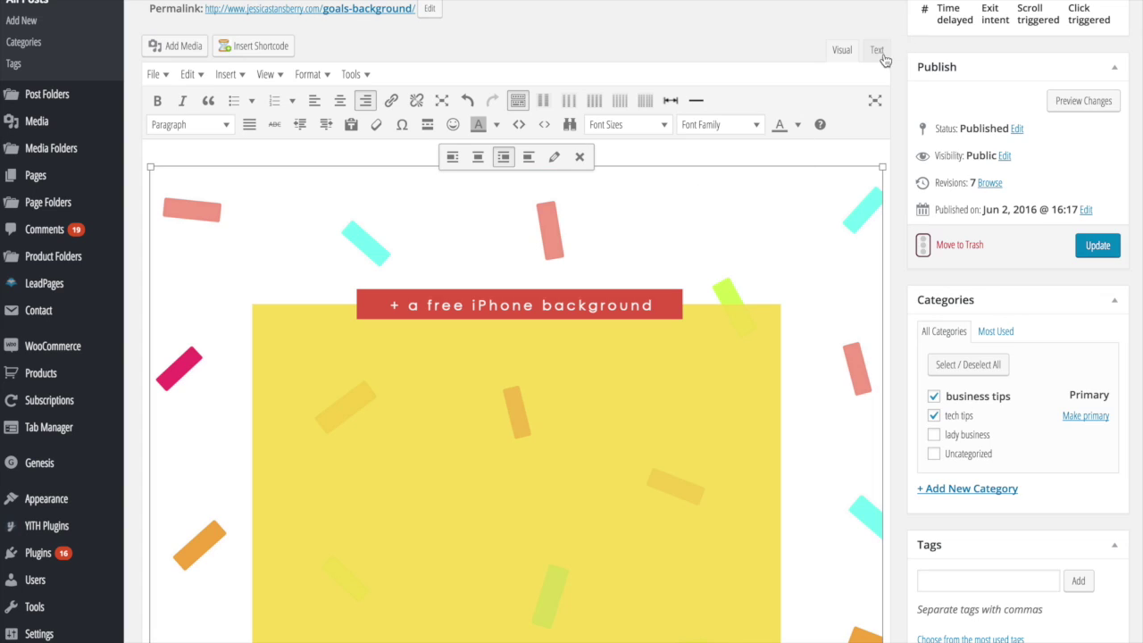
Step: In the HTML view, locate the pinterest.jpg and pinterest2.jpg tags and place the caret before them
{"action": "left_click", "coordinate": [877, 51]}
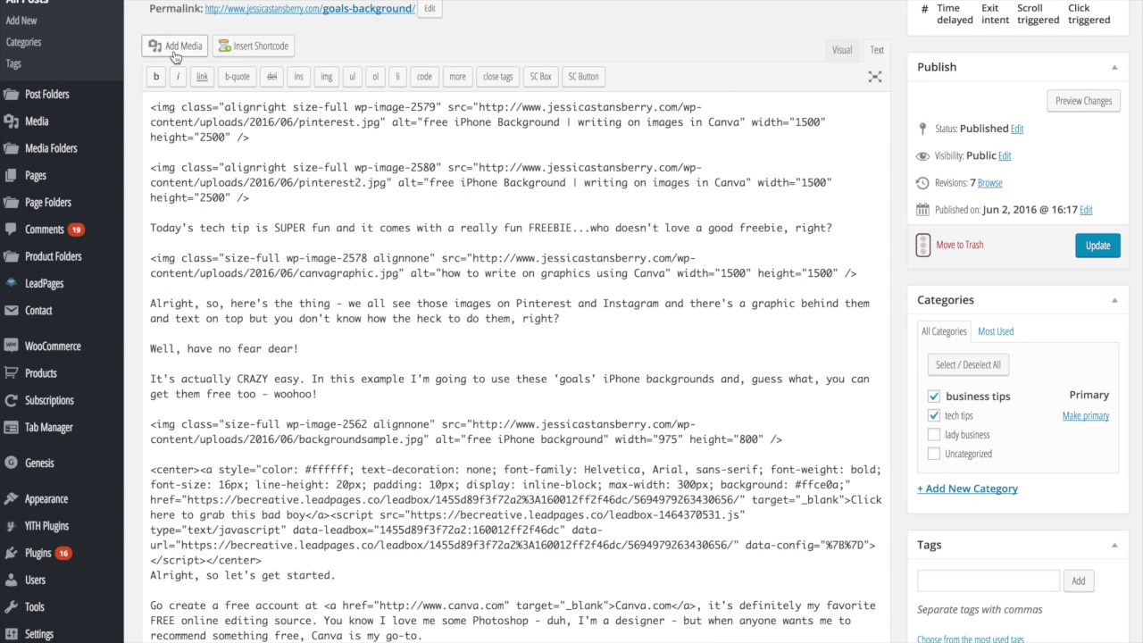
{"action": "triple_click", "coordinate": [204, 125]}
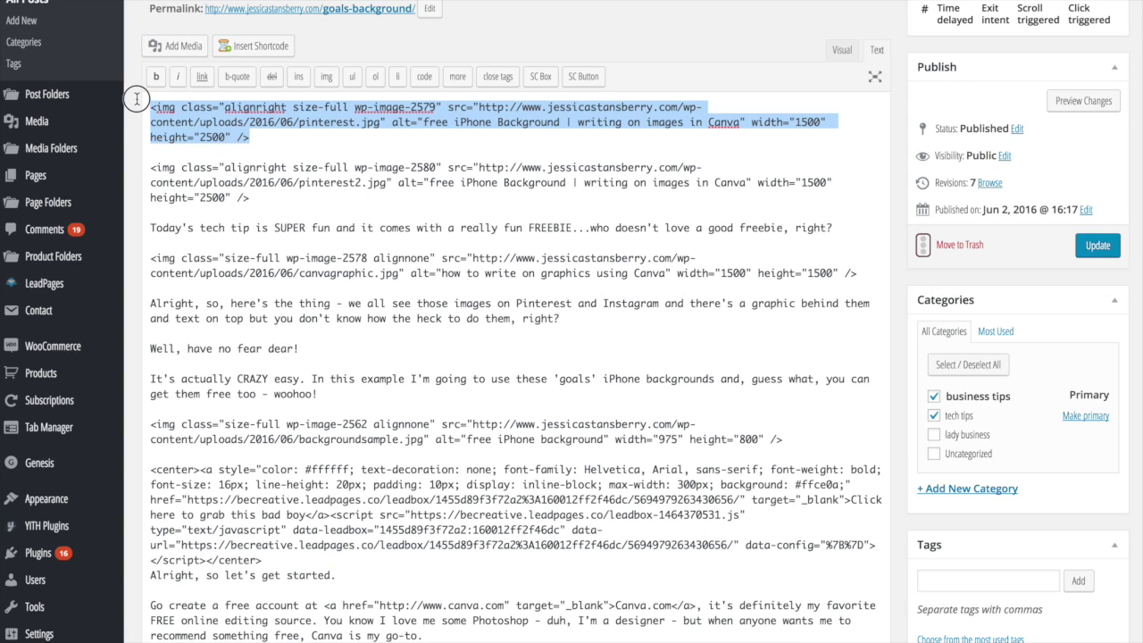
{"action": "left_click", "coordinate": [276, 139]}
{"action": "left_click", "coordinate": [254, 198], "text": "shift"}
{"action": "left_click", "coordinate": [144, 101], "text": "shift"}
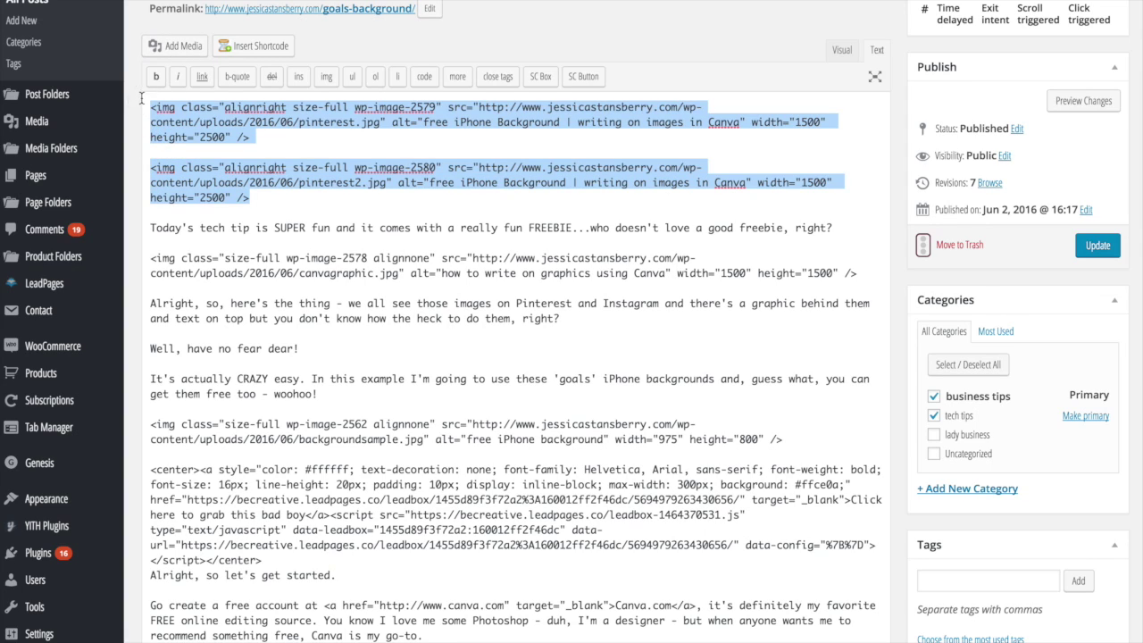
{"action": "left_click", "coordinate": [304, 154]}
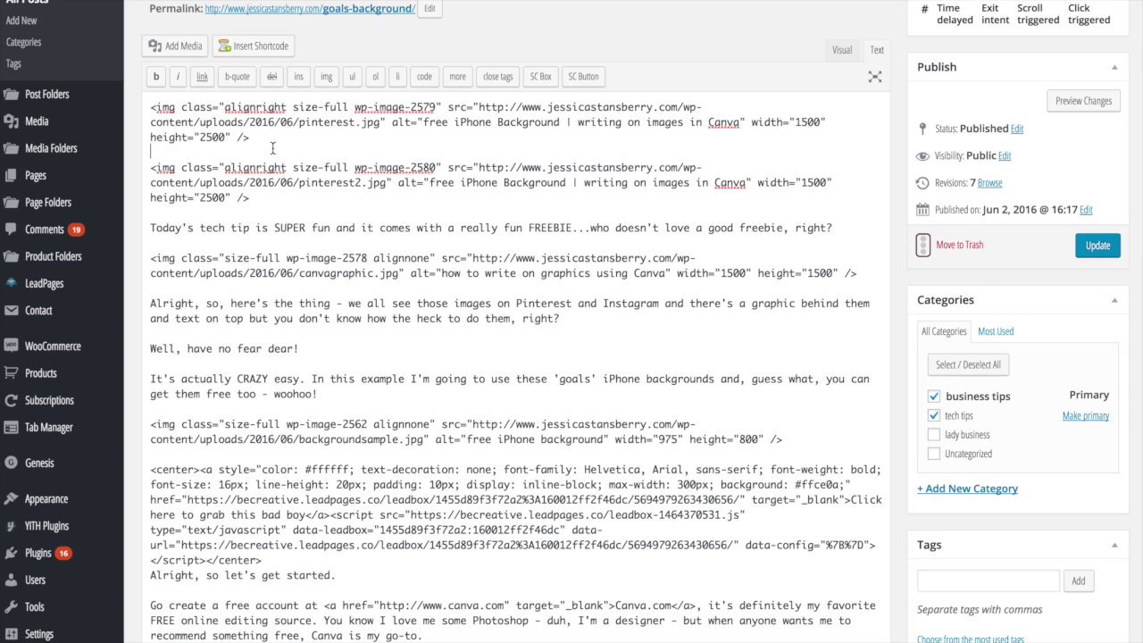
{"action": "left_click_drag", "start_coordinate": [252, 199], "coordinate": [150, 106]}
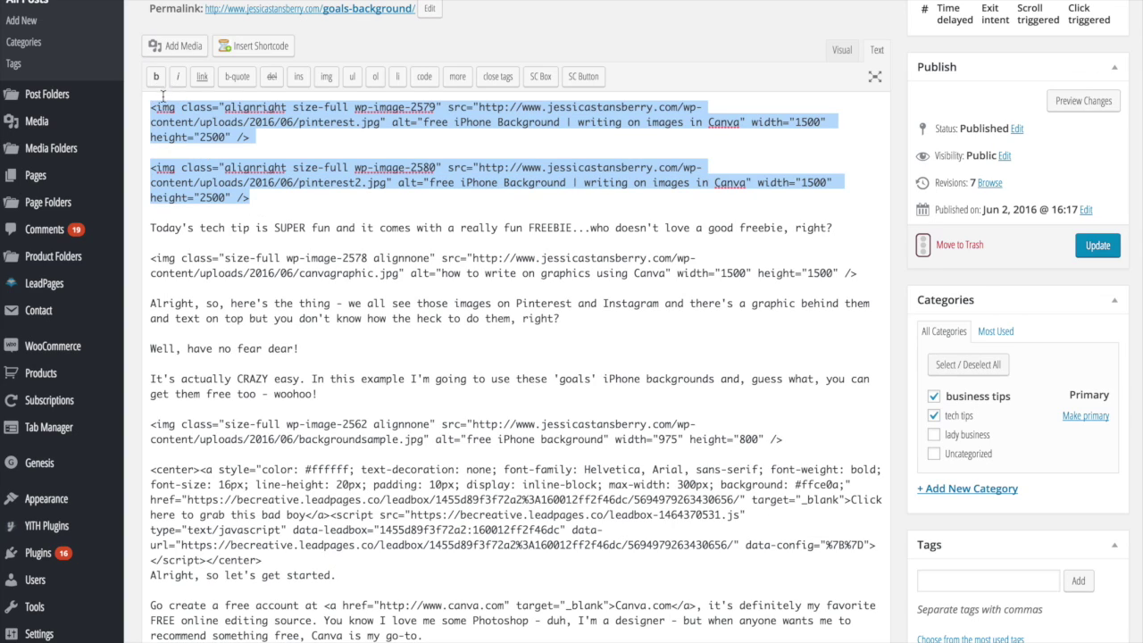
{"action": "left_click", "coordinate": [831, 228]}
{"action": "left_click_drag", "start_coordinate": [819, 225], "coordinate": [127, 225]}
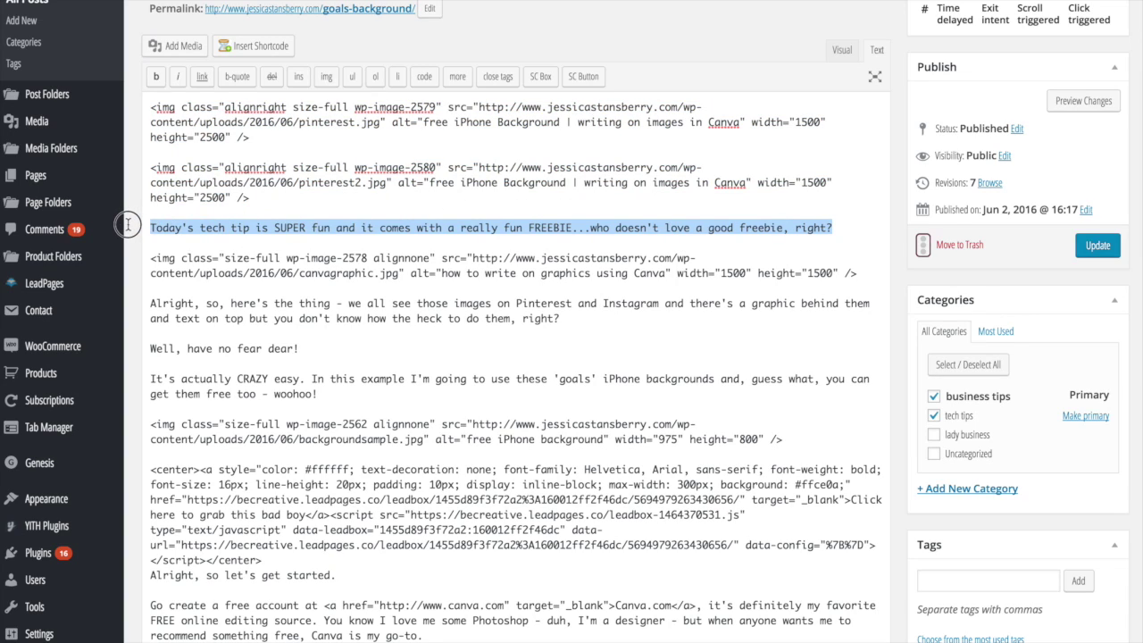
{"action": "left_click", "coordinate": [300, 200]}
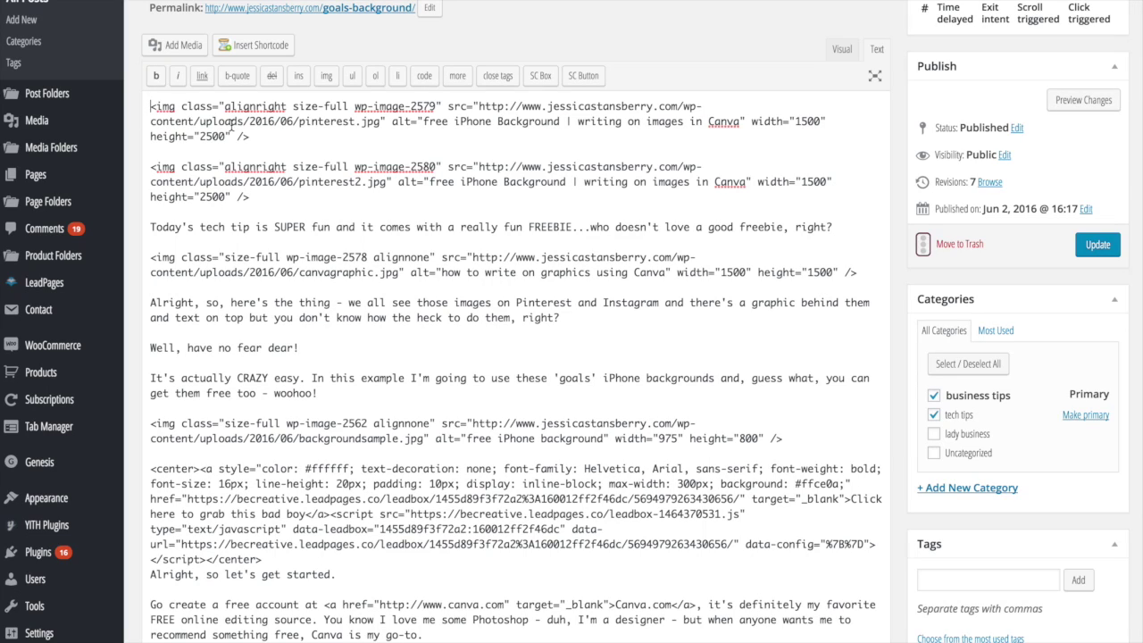
Step: Paste <div style="display: none;"> on its own line above the first pinterest image tag
{"action": "type", "text": "<div style=\"display: none;\">"}
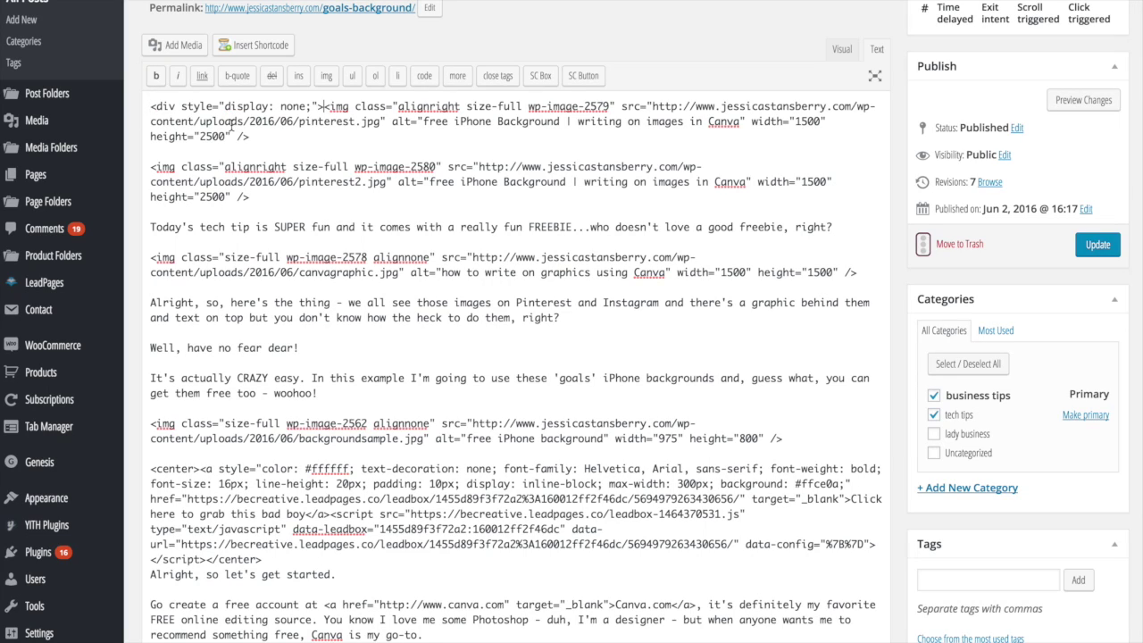
{"action": "key", "text": "Return"}
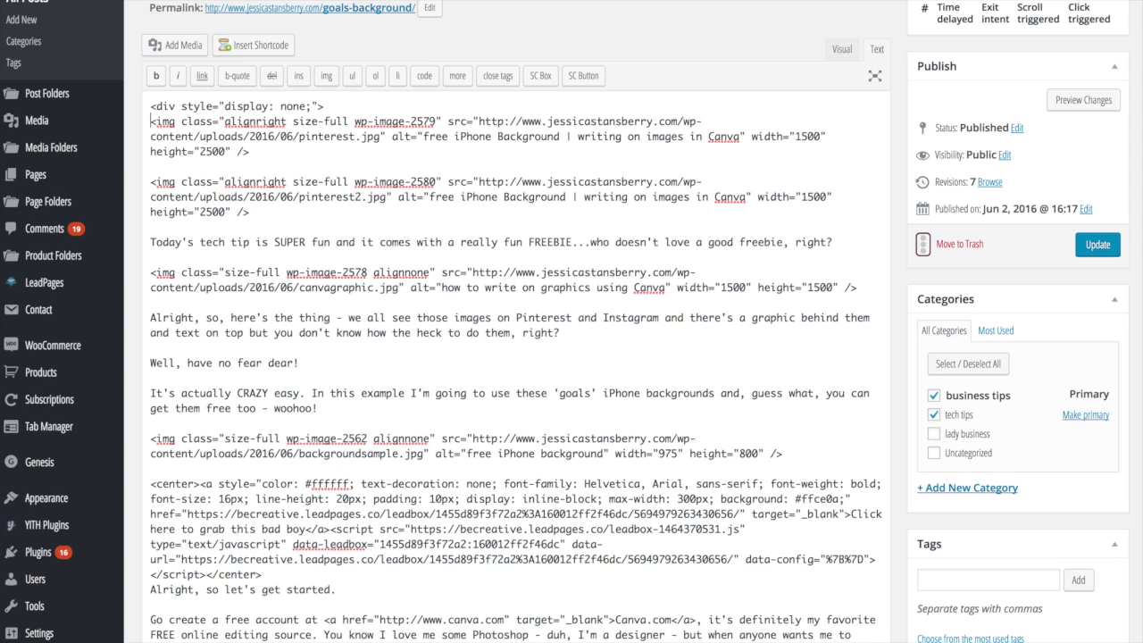
{"action": "left_click_drag", "start_coordinate": [345, 107], "coordinate": [132, 105]}
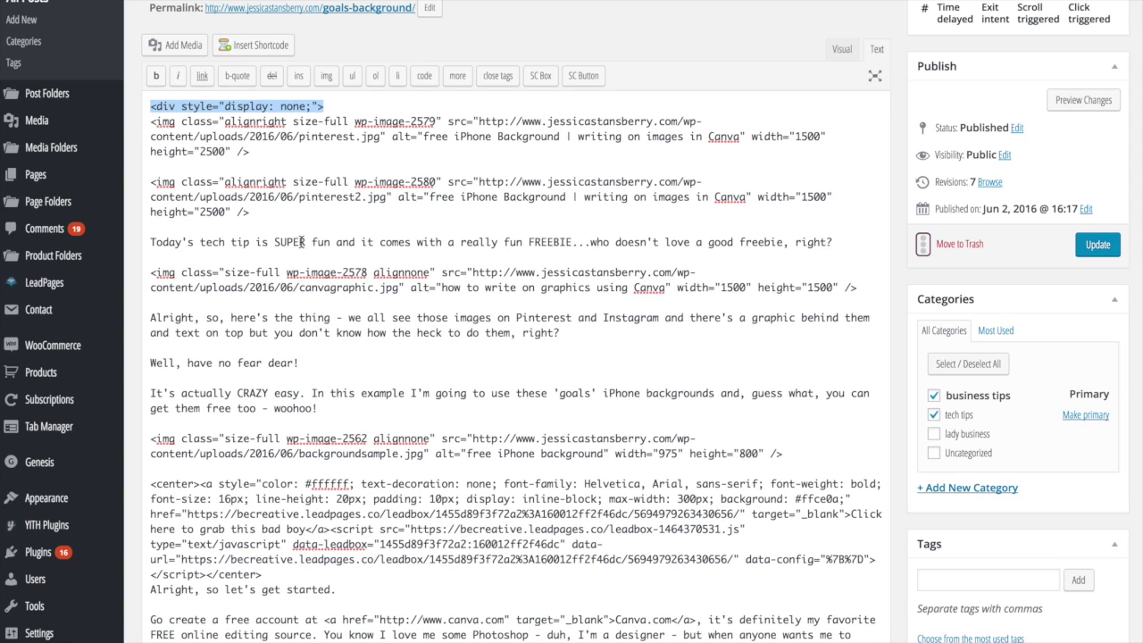
Step: Add </div> on its own line after the second pinterest image tag
{"action": "left_click", "coordinate": [328, 208]}
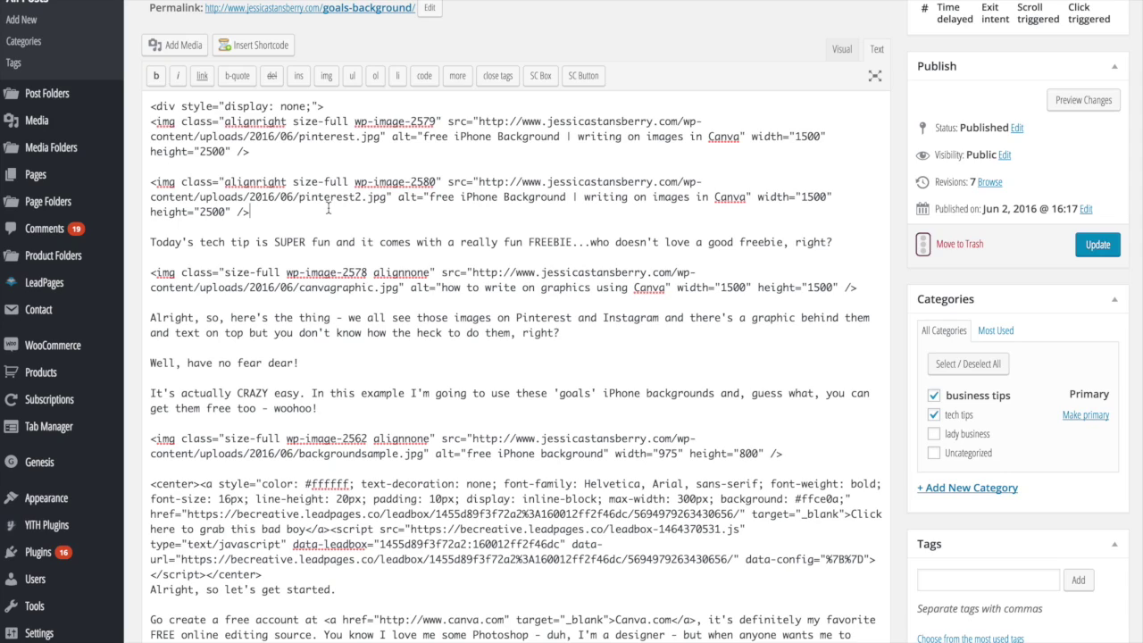
{"action": "type", "text": "</div>"}
{"action": "left_click_drag", "start_coordinate": [252, 151], "coordinate": [132, 120]}
{"action": "left_click", "coordinate": [268, 150]}
{"action": "left_click_drag", "start_coordinate": [249, 212], "coordinate": [145, 173]}
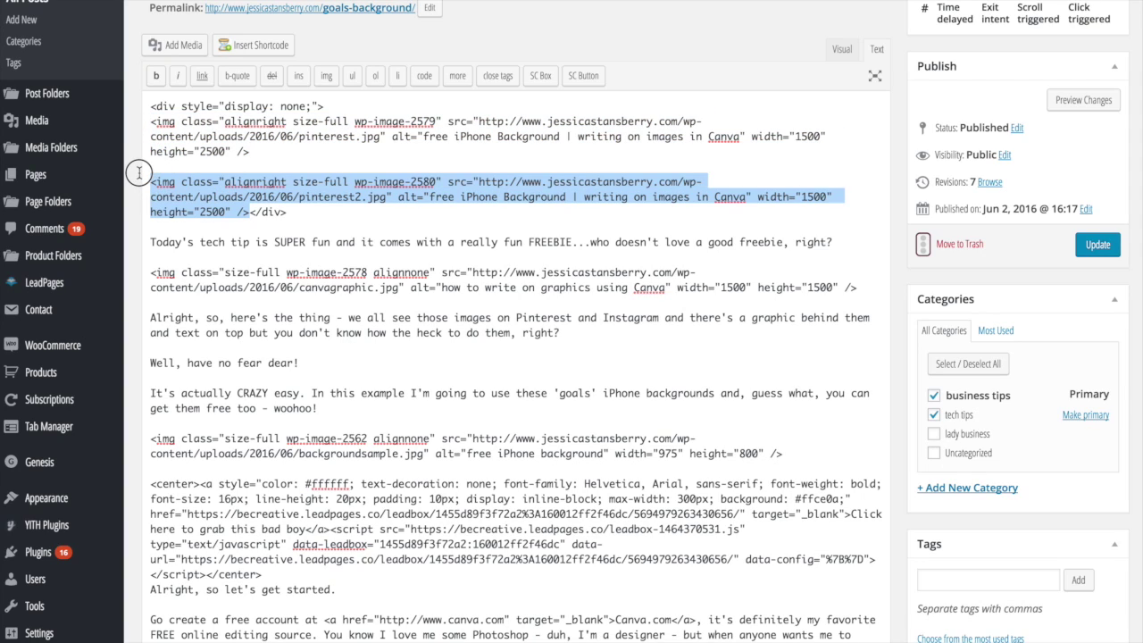
{"action": "left_click", "coordinate": [320, 213]}
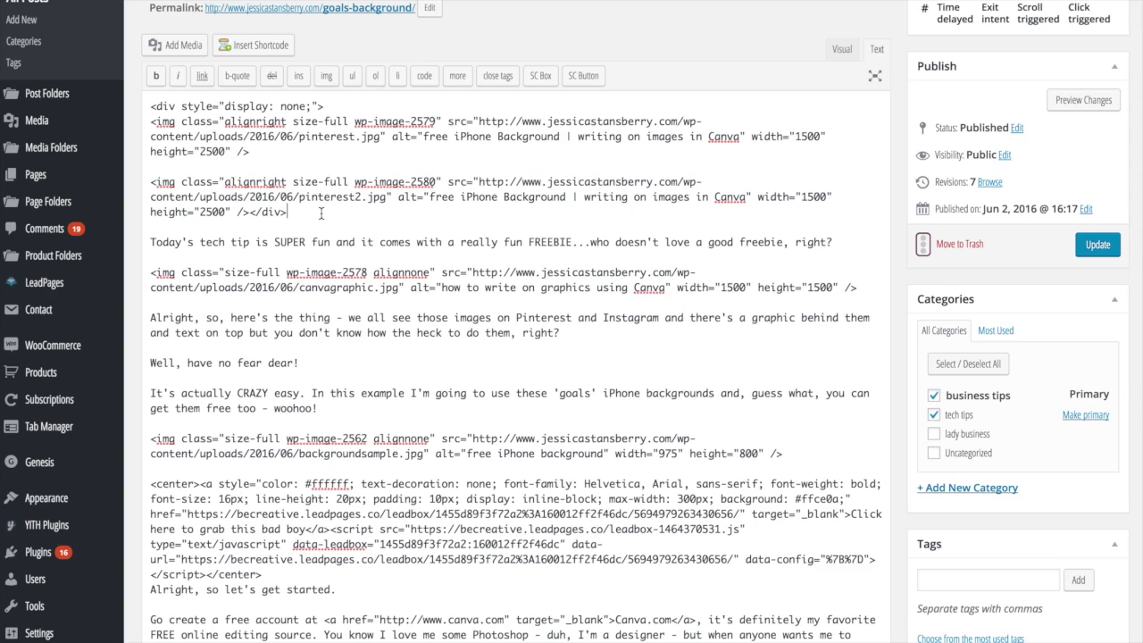
{"action": "left_click", "coordinate": [249, 211]}
{"action": "key", "text": "Return"}
{"action": "key", "text": "Return"}
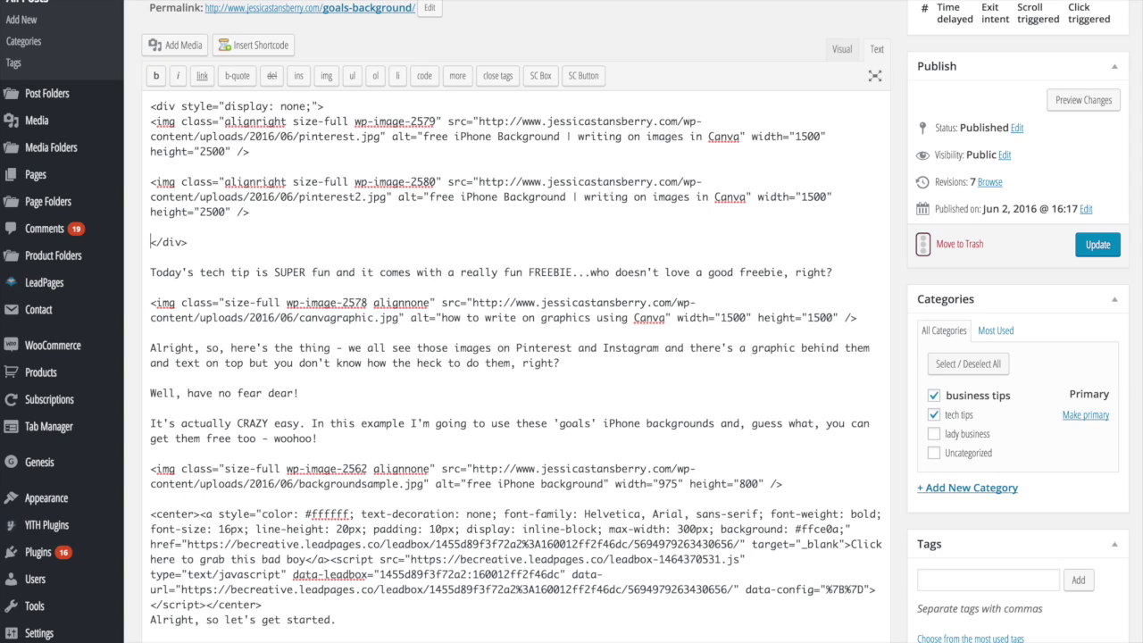
{"action": "left_click", "coordinate": [839, 56]}
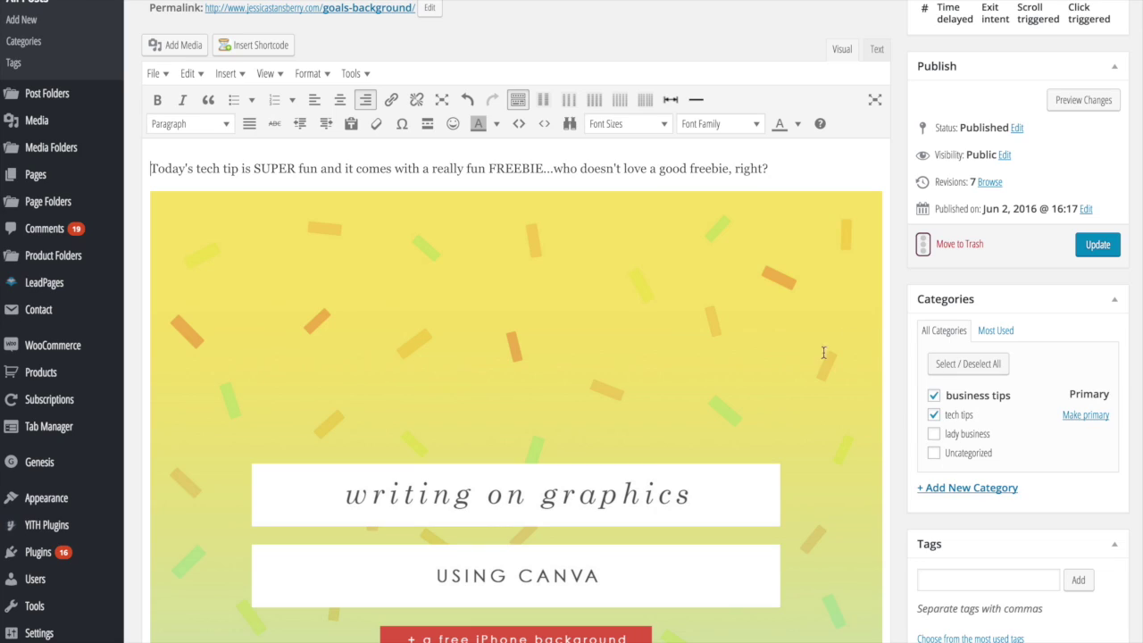
Step: Scroll the visual editor to confirm both tall images are hidden, then return to HTML view
{"action": "scroll", "coordinate": [824, 353], "scroll_direction": "down", "scroll_amount": 15}
{"action": "scroll", "coordinate": [809, 367], "scroll_direction": "up", "scroll_amount": 10}
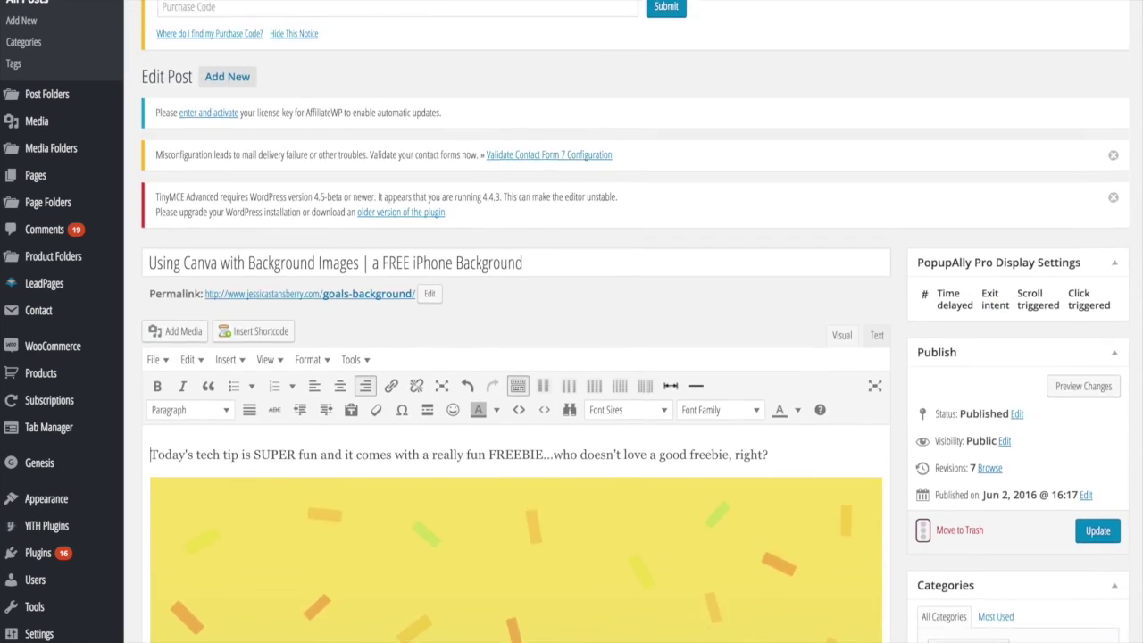
{"action": "scroll", "coordinate": [1086, 474], "scroll_direction": "up", "scroll_amount": 1}
{"action": "scroll", "coordinate": [1085, 474], "scroll_direction": "down", "scroll_amount": 5}
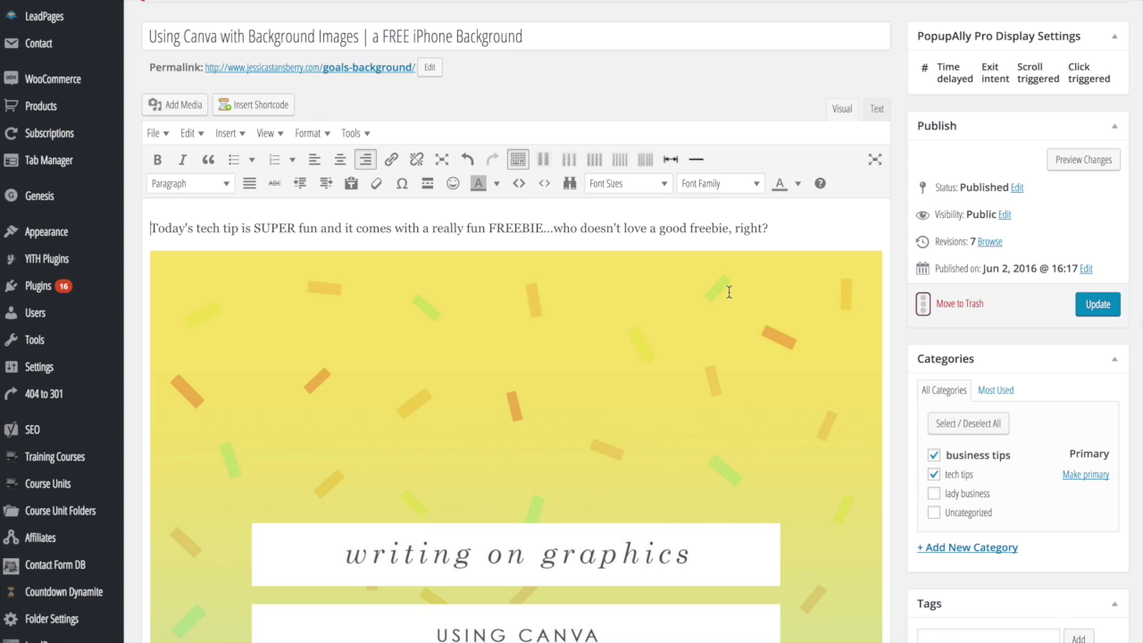
{"action": "left_click", "coordinate": [876, 109]}
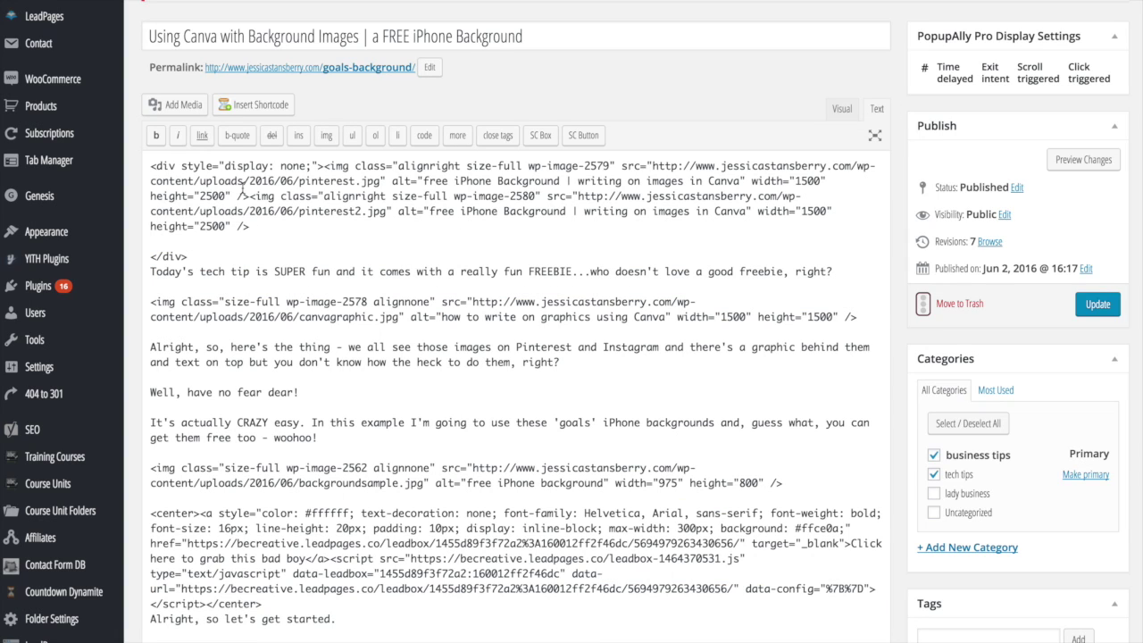
{"action": "left_click_drag", "start_coordinate": [321, 166], "coordinate": [102, 160]}
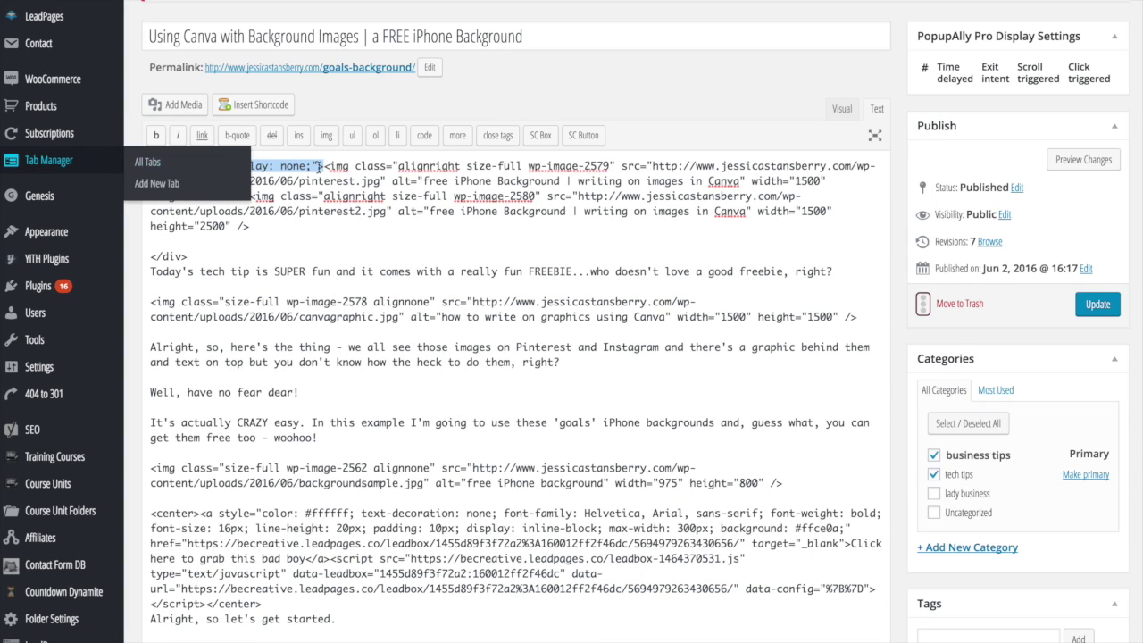
{"action": "left_click_drag", "start_coordinate": [325, 167], "coordinate": [386, 223]}
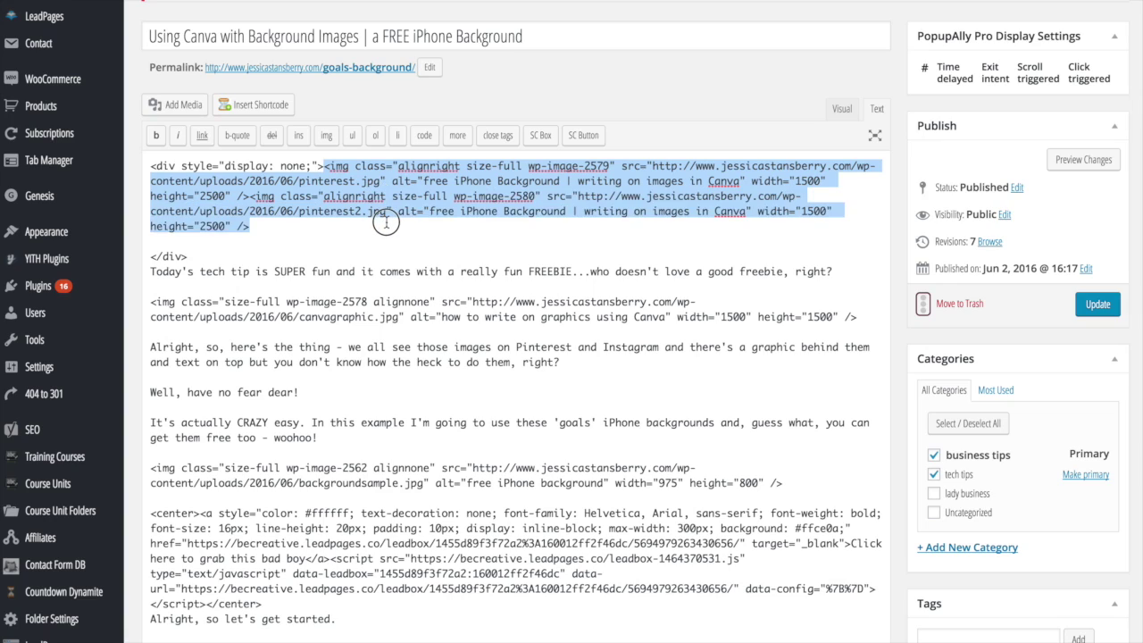
{"action": "left_click", "coordinate": [313, 240]}
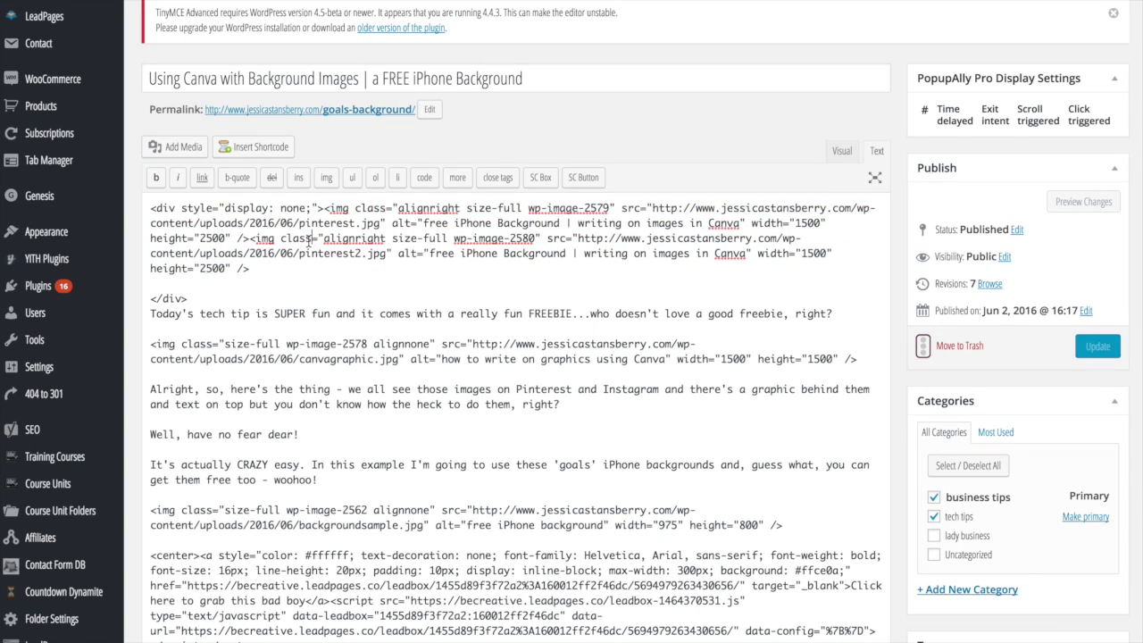
{"action": "left_click_drag", "start_coordinate": [196, 298], "coordinate": [133, 295]}
{"action": "left_click", "coordinate": [326, 208]}
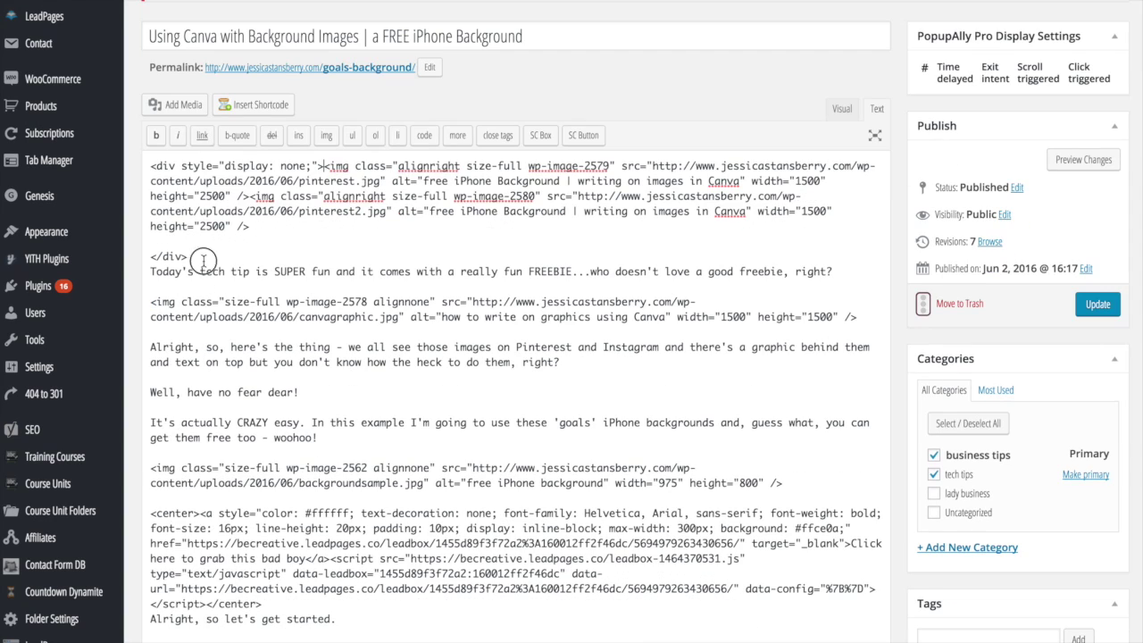
{"action": "left_click_drag", "start_coordinate": [204, 260], "coordinate": [126, 257]}
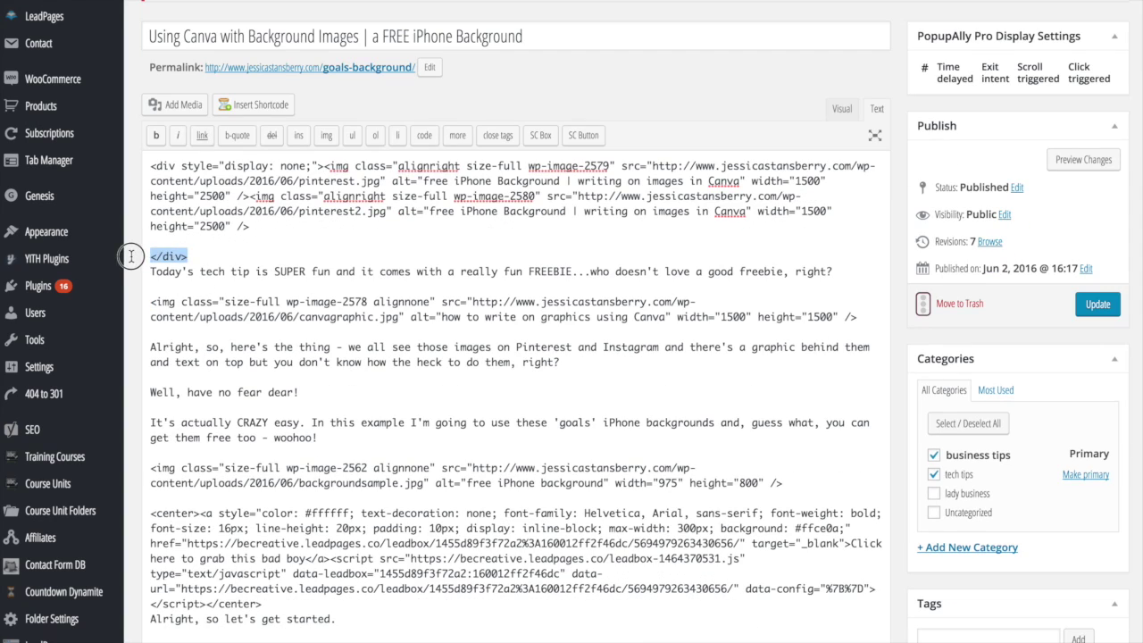
{"action": "left_click", "coordinate": [268, 256]}
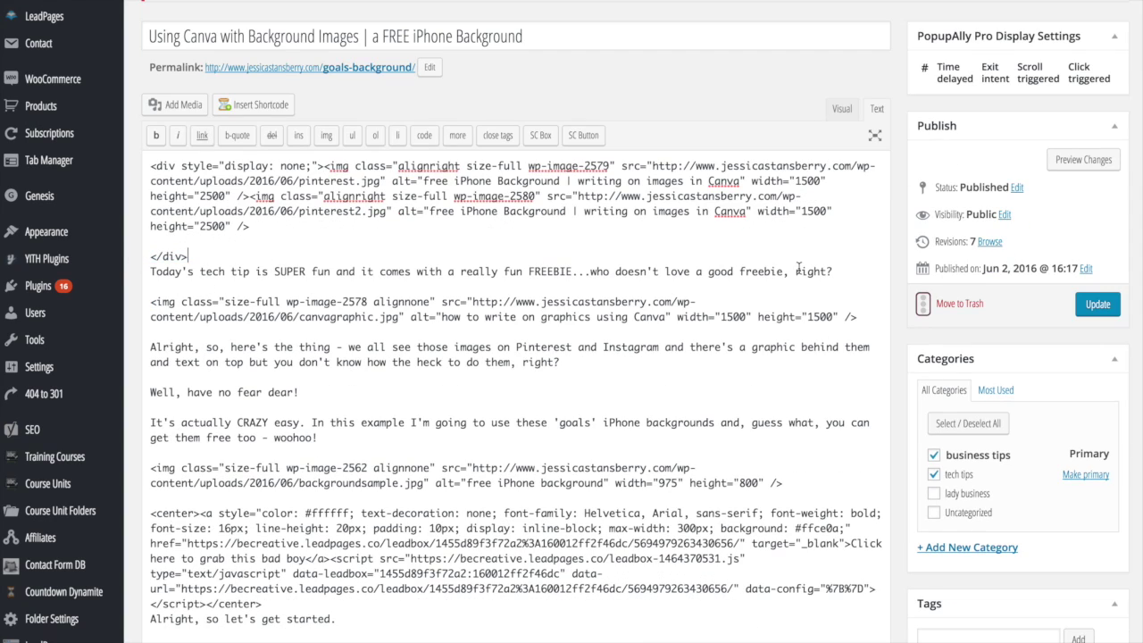
Step: Update the post and scroll the live version to confirm no Pinterest images appear
{"action": "left_click", "coordinate": [1098, 306]}
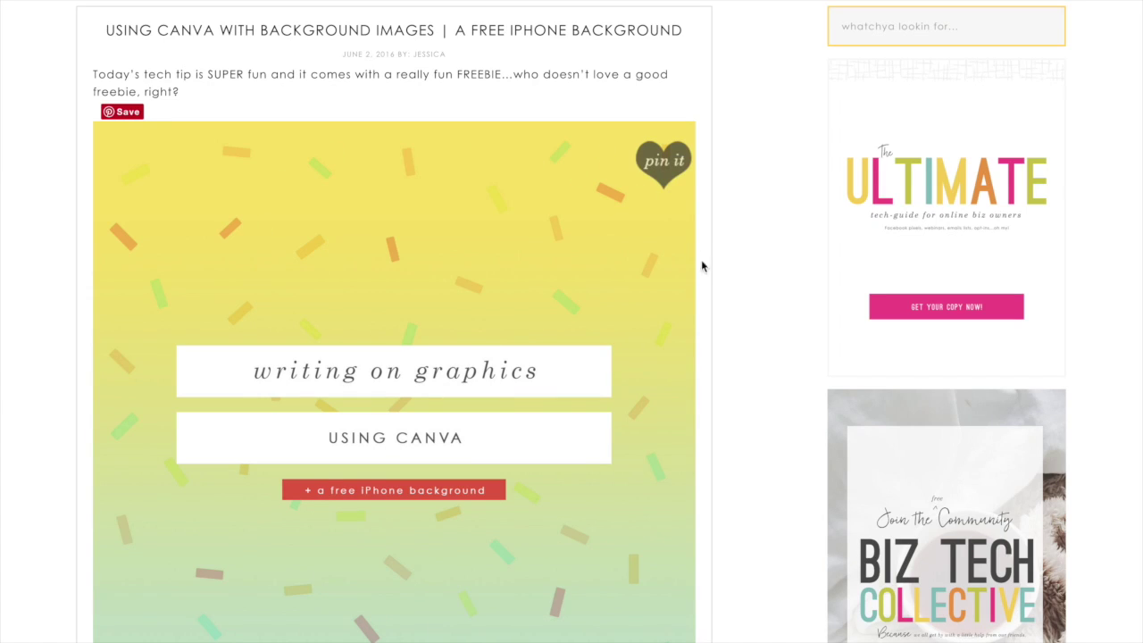
{"action": "scroll", "coordinate": [703, 268], "scroll_direction": "down", "scroll_amount": 20}
{"action": "scroll", "coordinate": [706, 286], "scroll_direction": "down", "scroll_amount": 10}
{"action": "scroll", "coordinate": [705, 286], "scroll_direction": "up", "scroll_amount": 1}
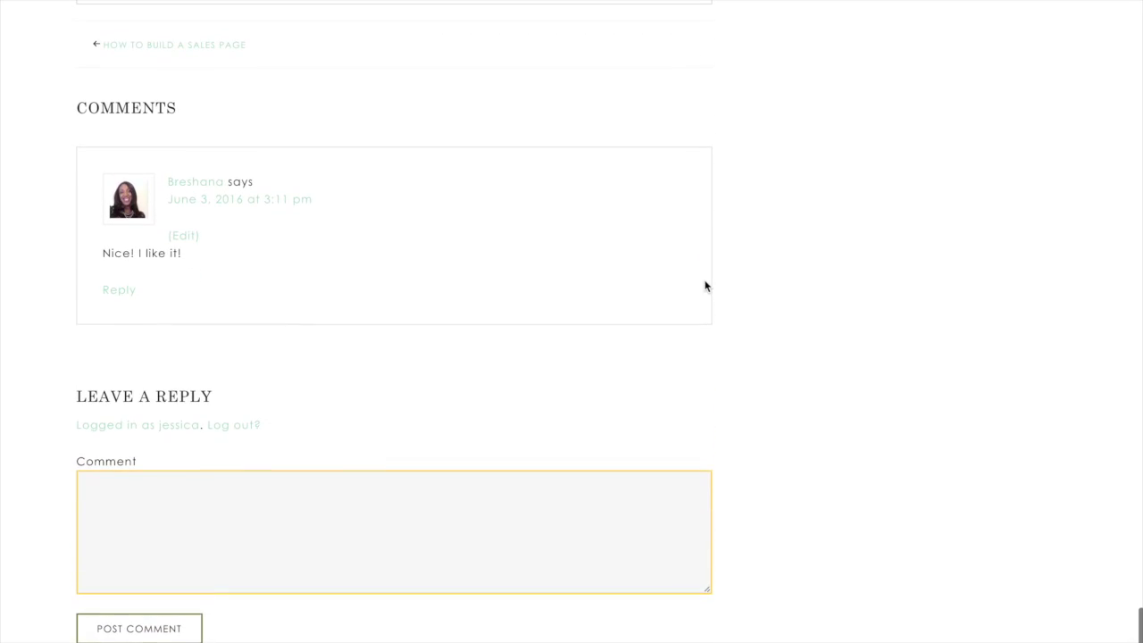
{"action": "scroll", "coordinate": [705, 286], "scroll_direction": "up", "scroll_amount": 20}
{"action": "scroll", "coordinate": [704, 286], "scroll_direction": "up", "scroll_amount": 10}
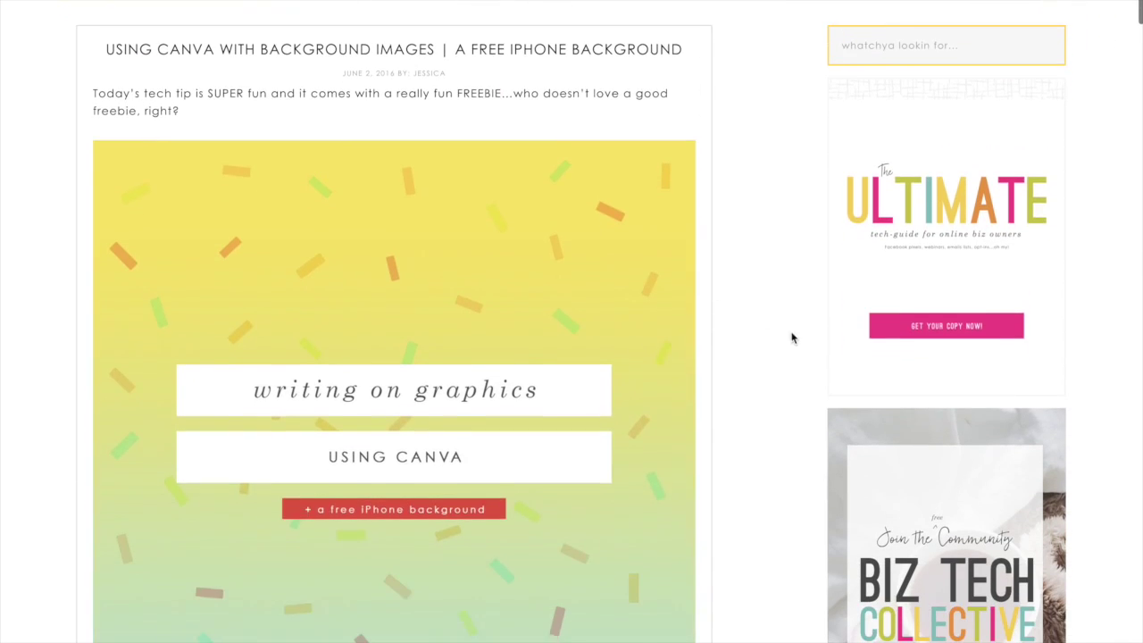